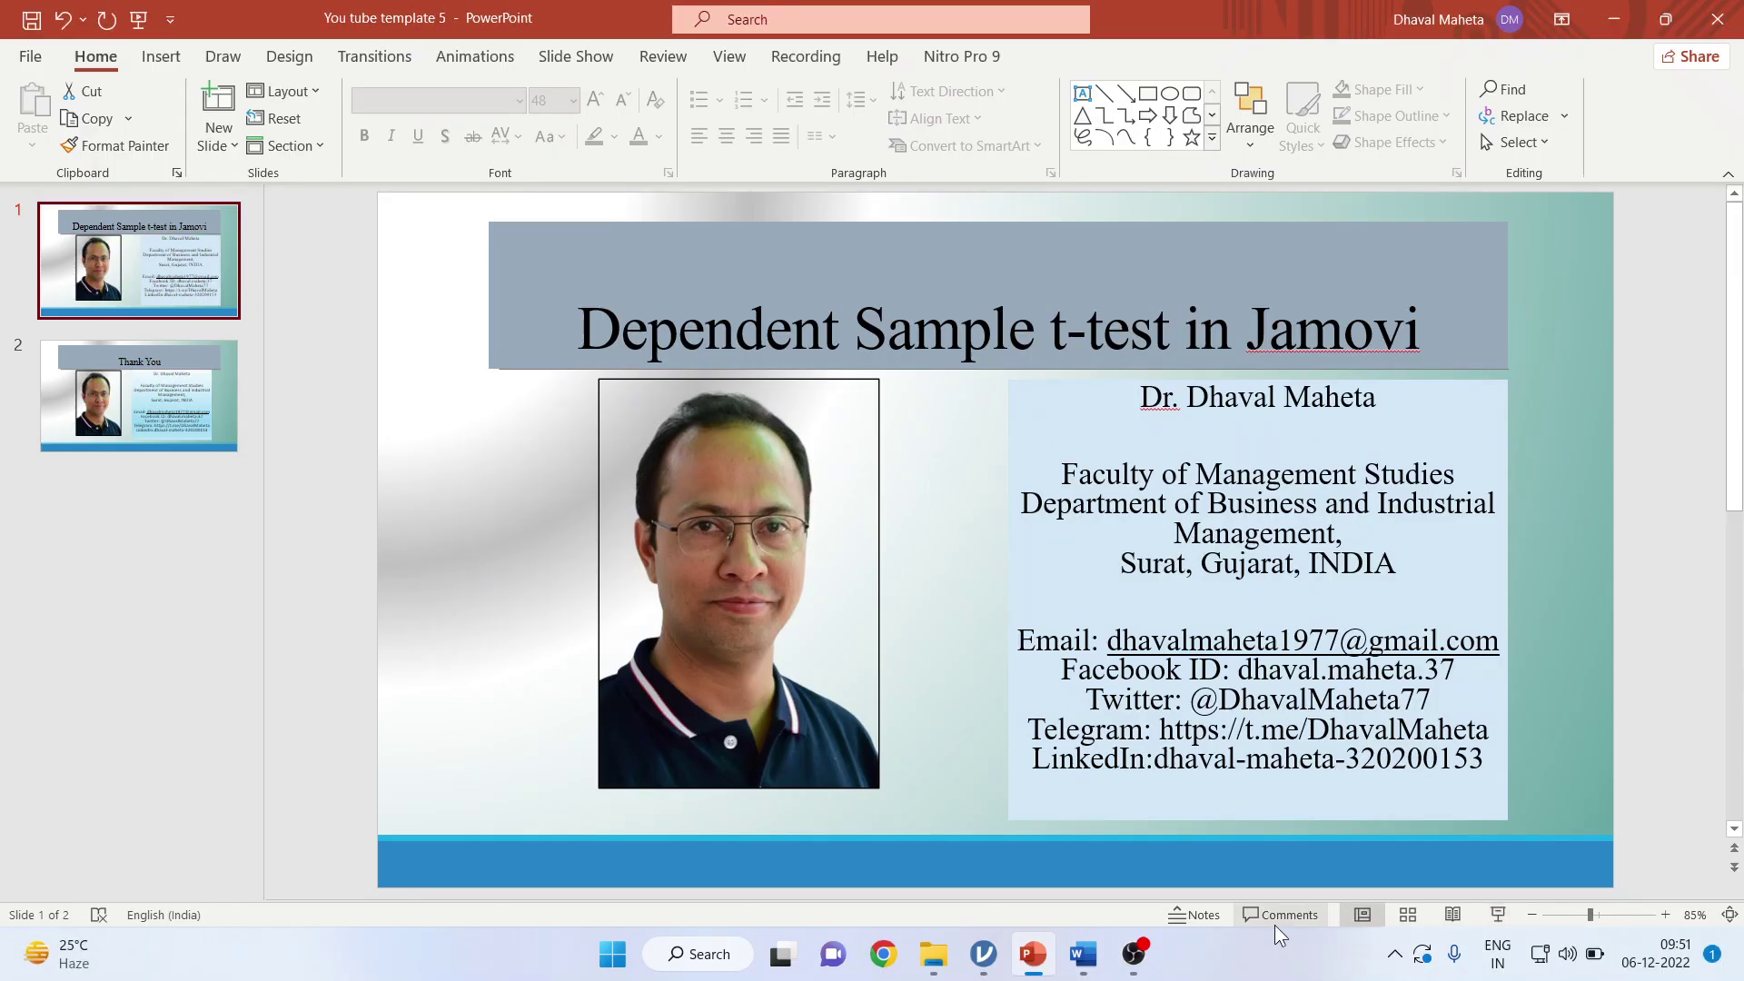
In the jamovi dataset, highlight the Before and After columns and their first scores
{"action": "left_click", "coordinate": [990, 953]}
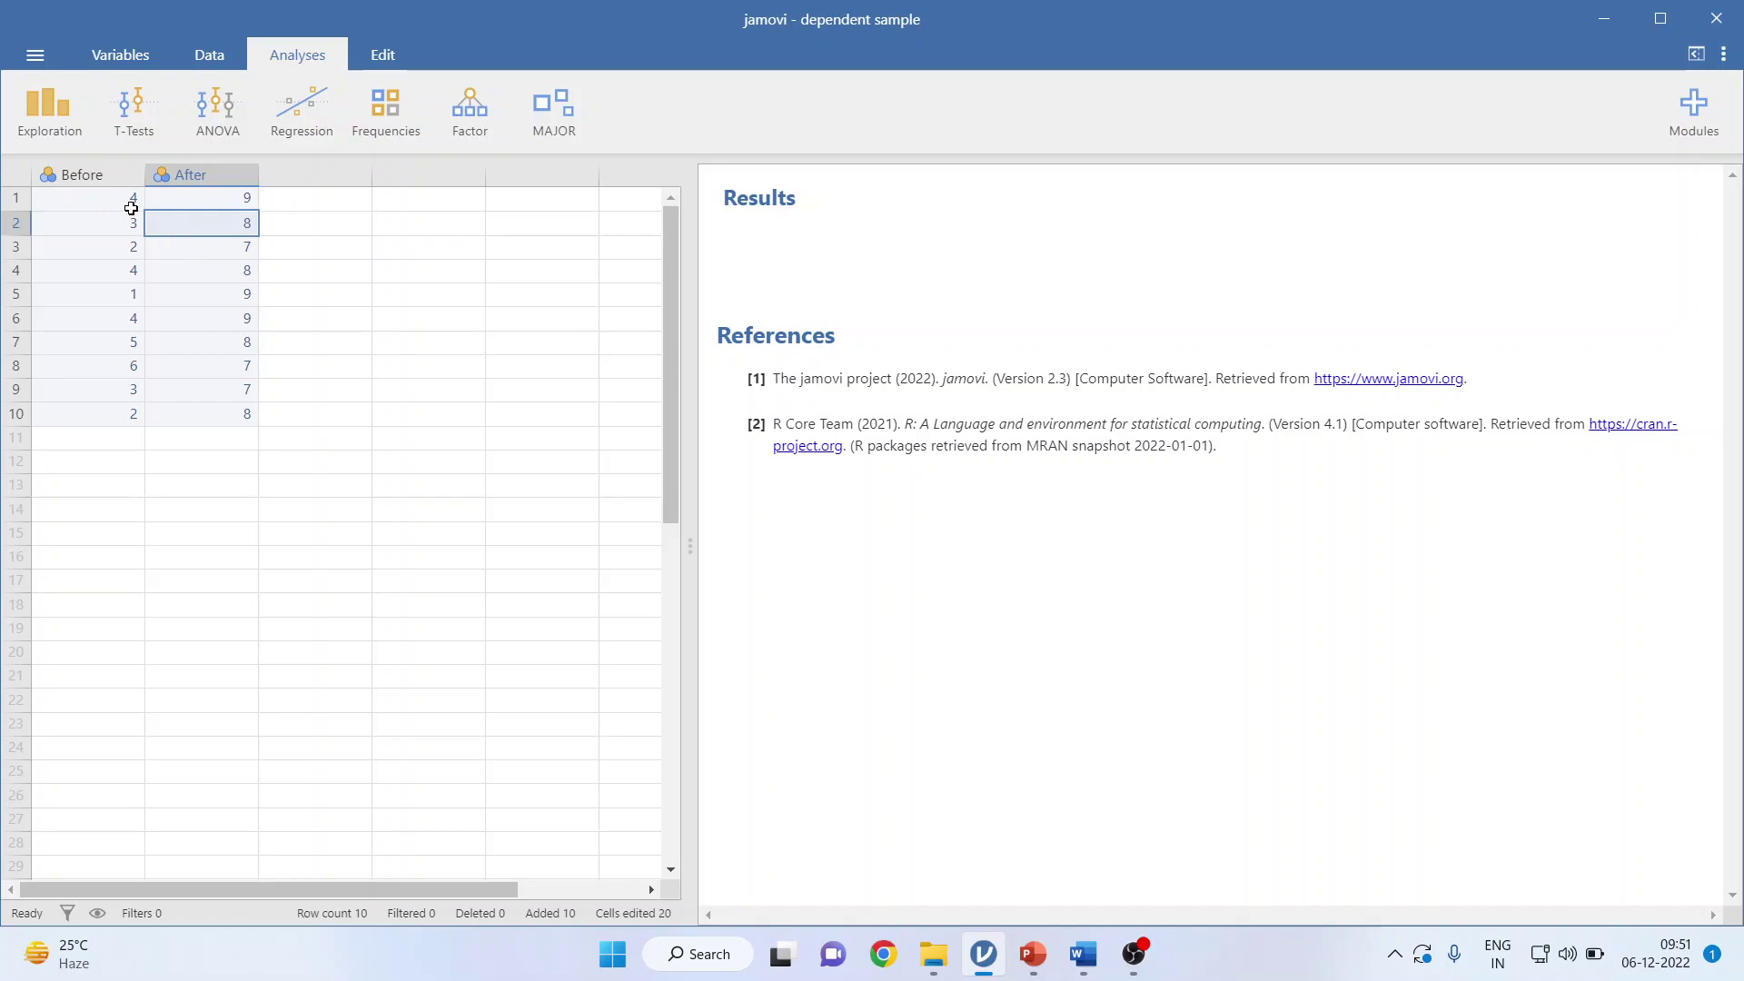
{"action": "left_click", "coordinate": [81, 174]}
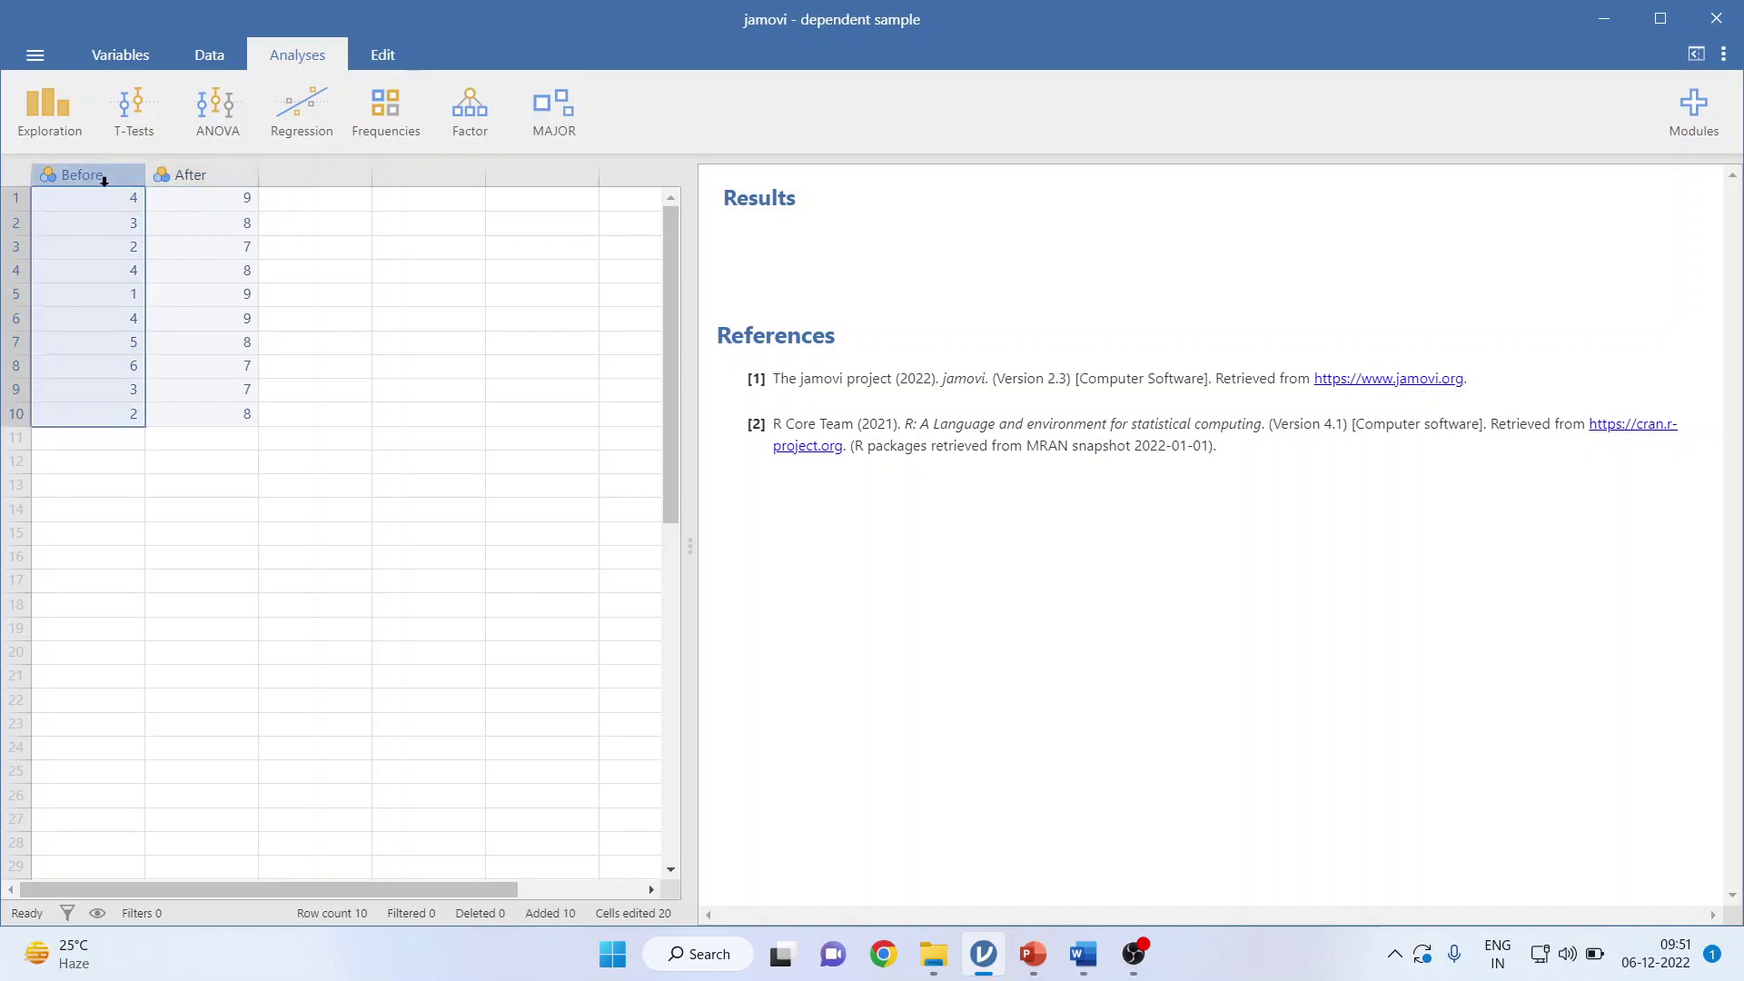
{"action": "left_click", "coordinate": [220, 175]}
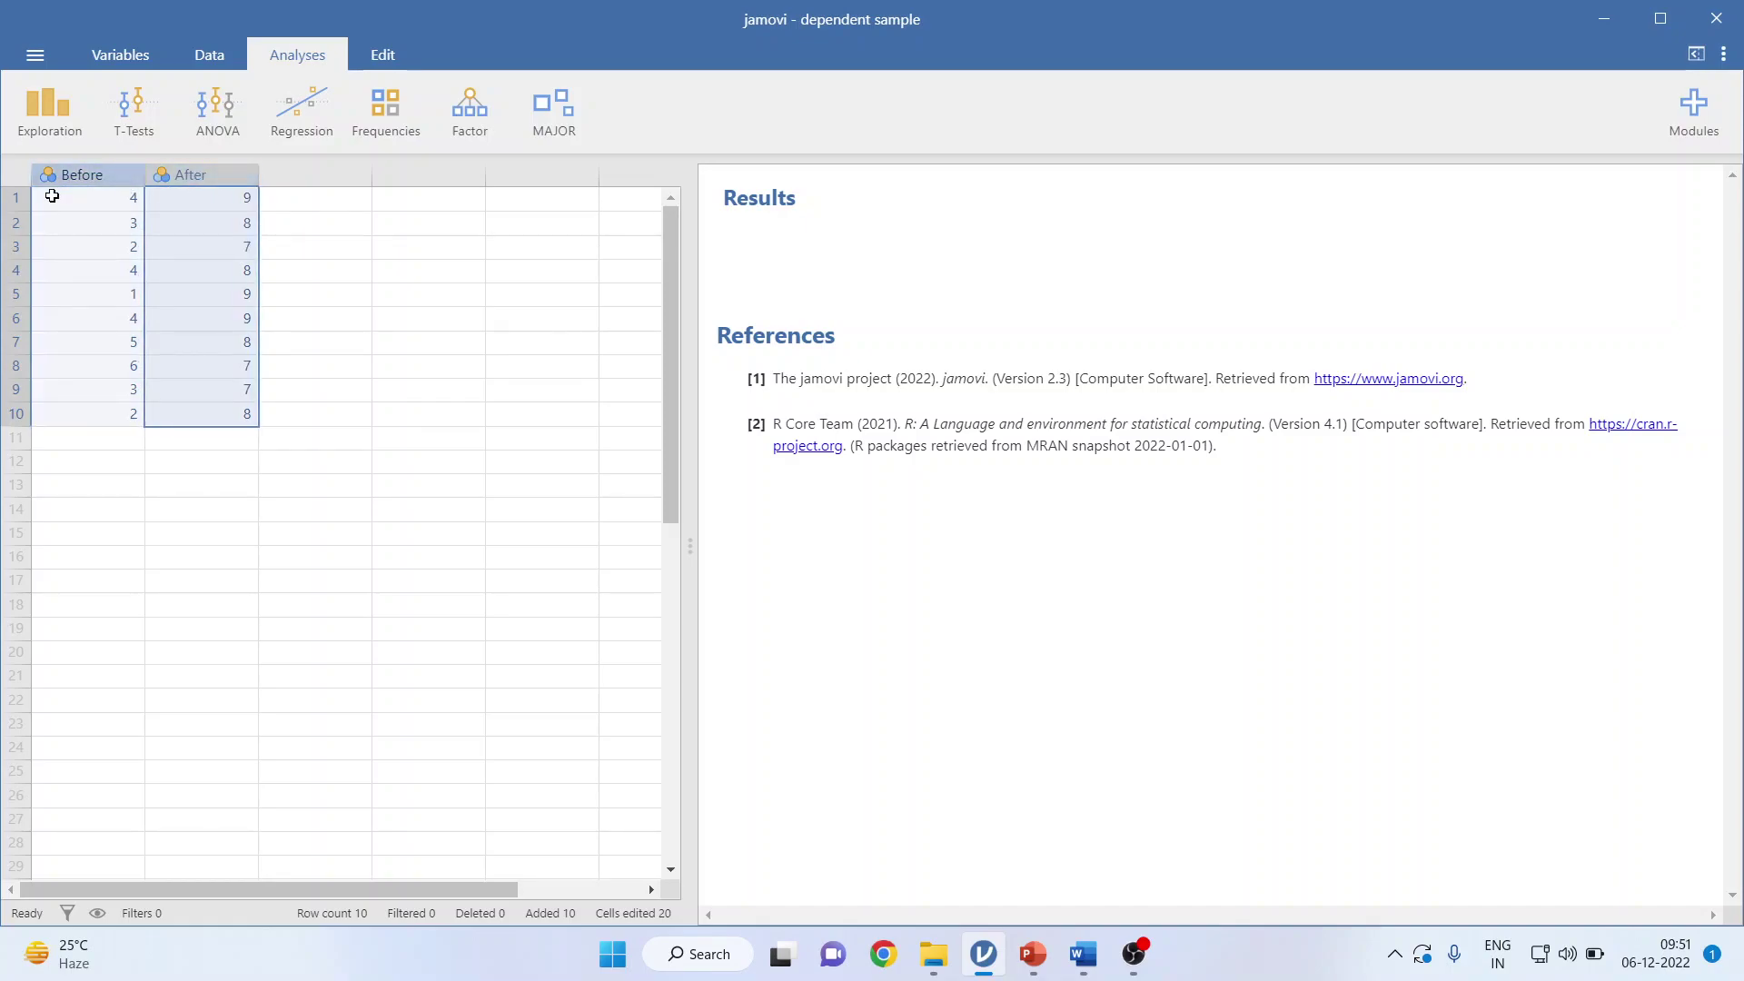
{"action": "left_click", "coordinate": [14, 203]}
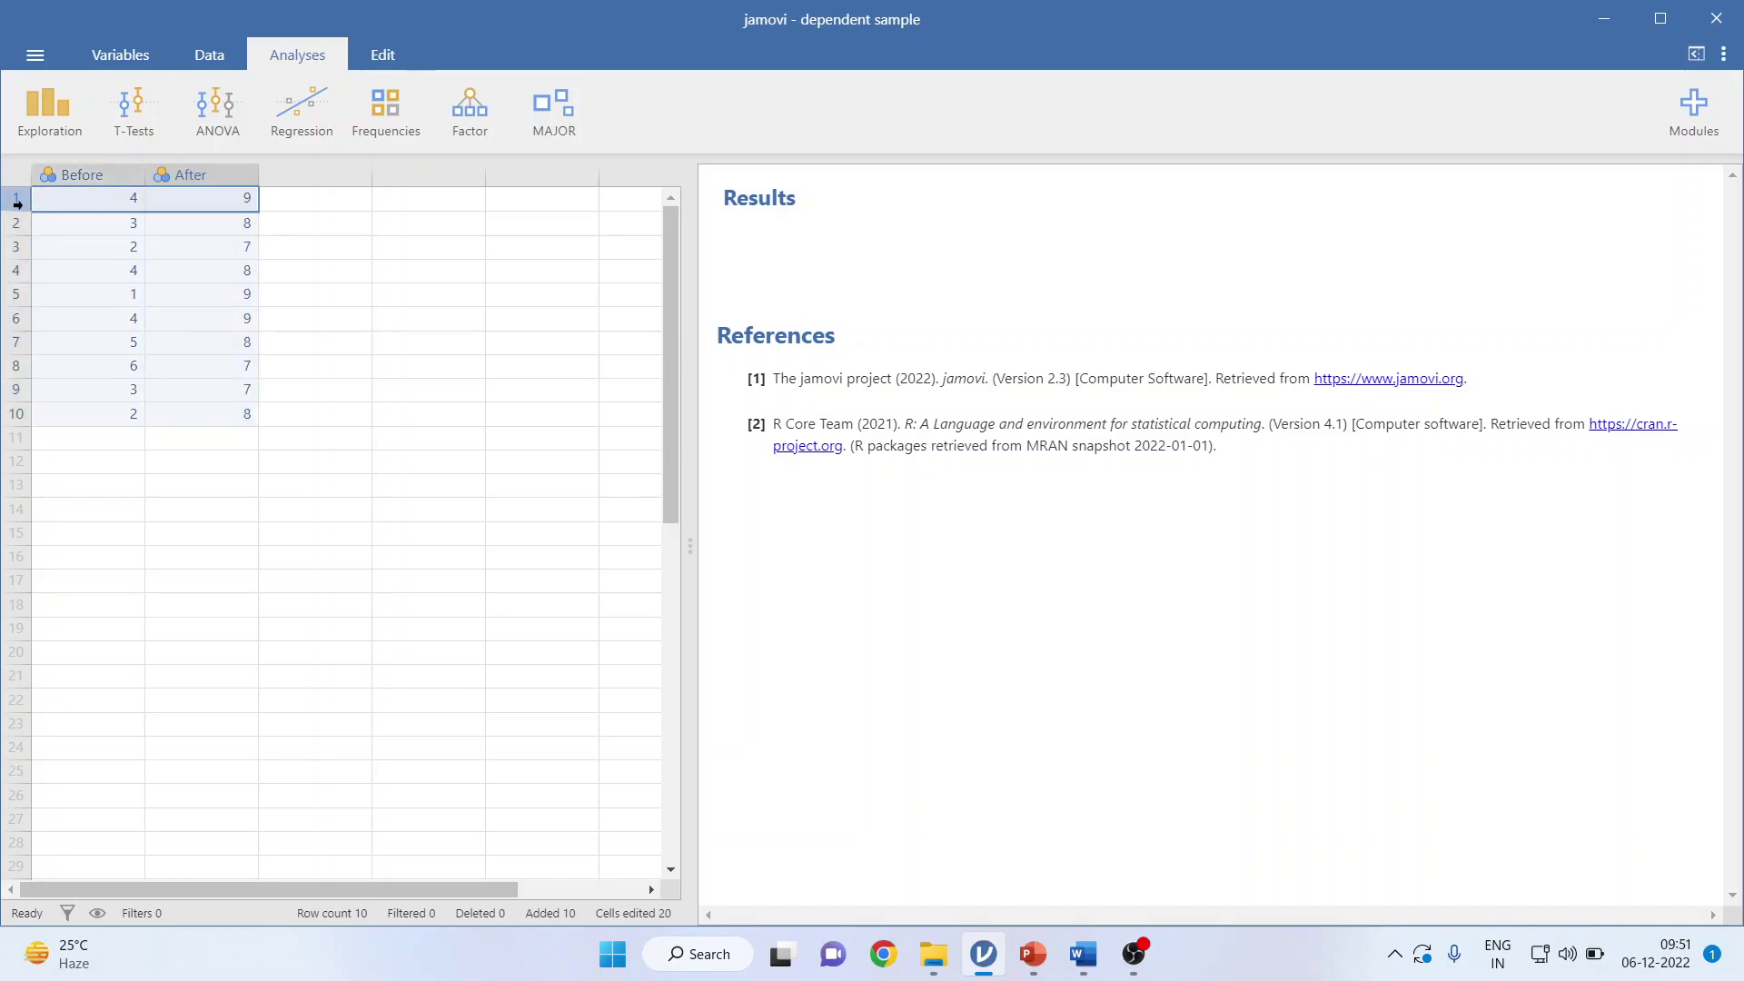
{"action": "double_click", "coordinate": [241, 199]}
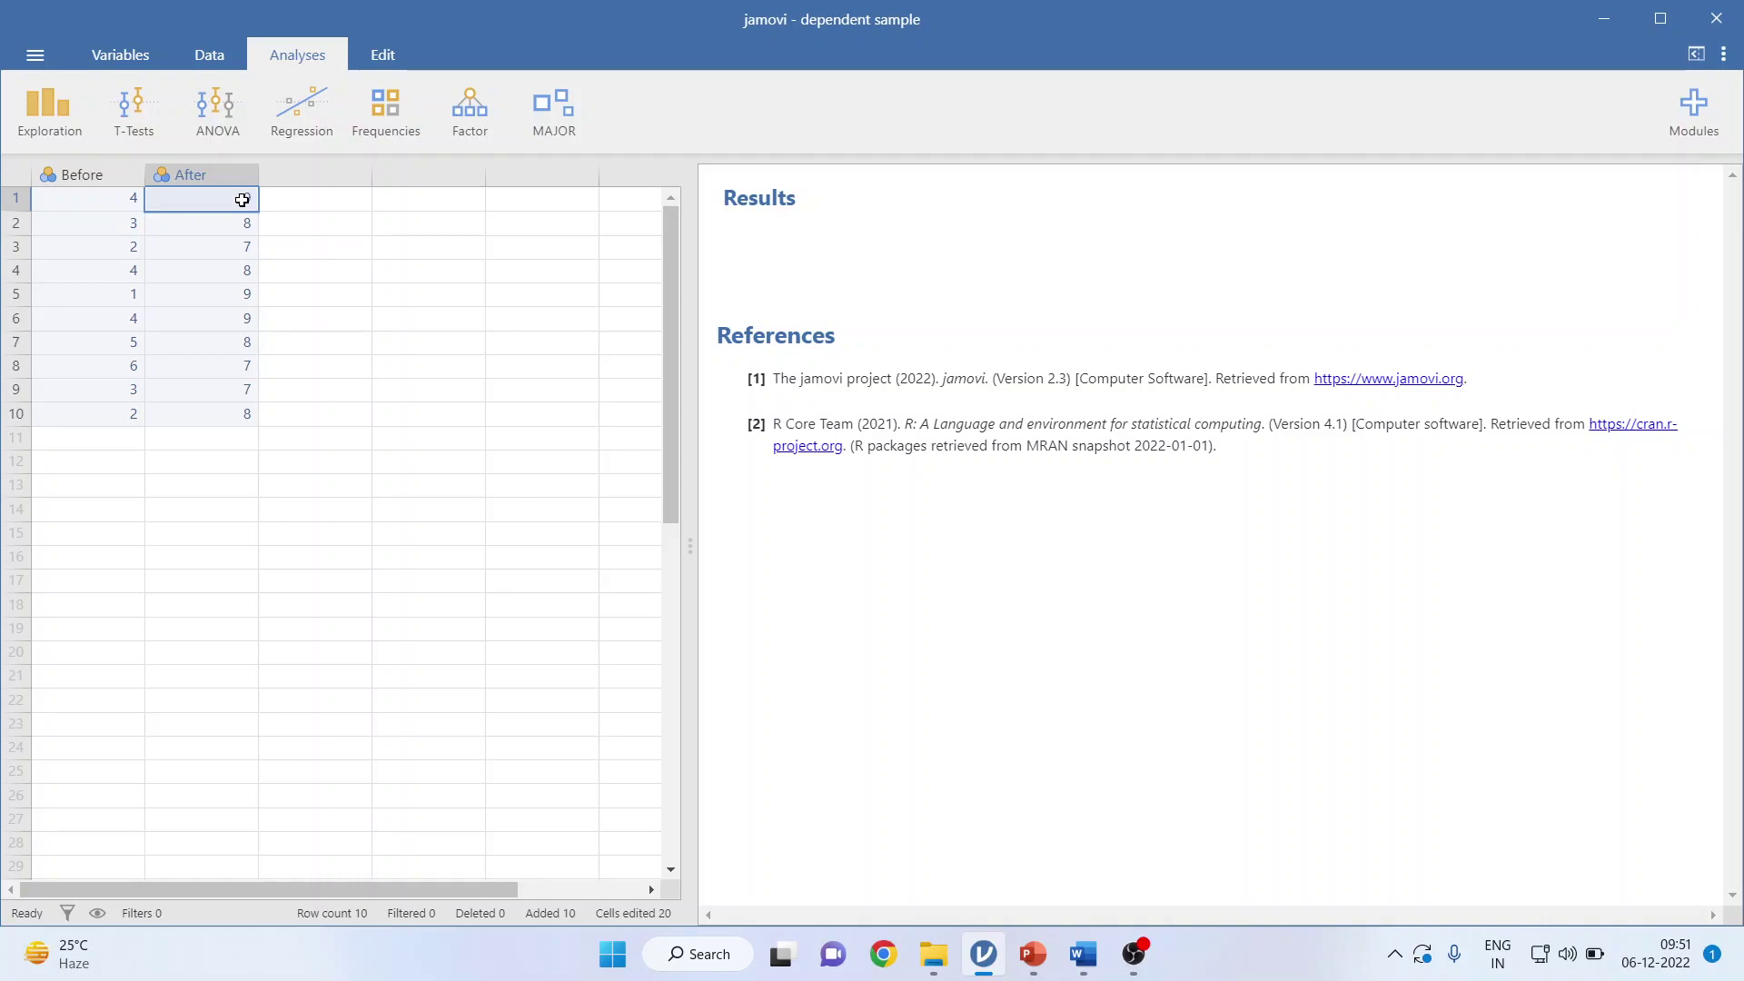
{"action": "left_click", "coordinate": [93, 200]}
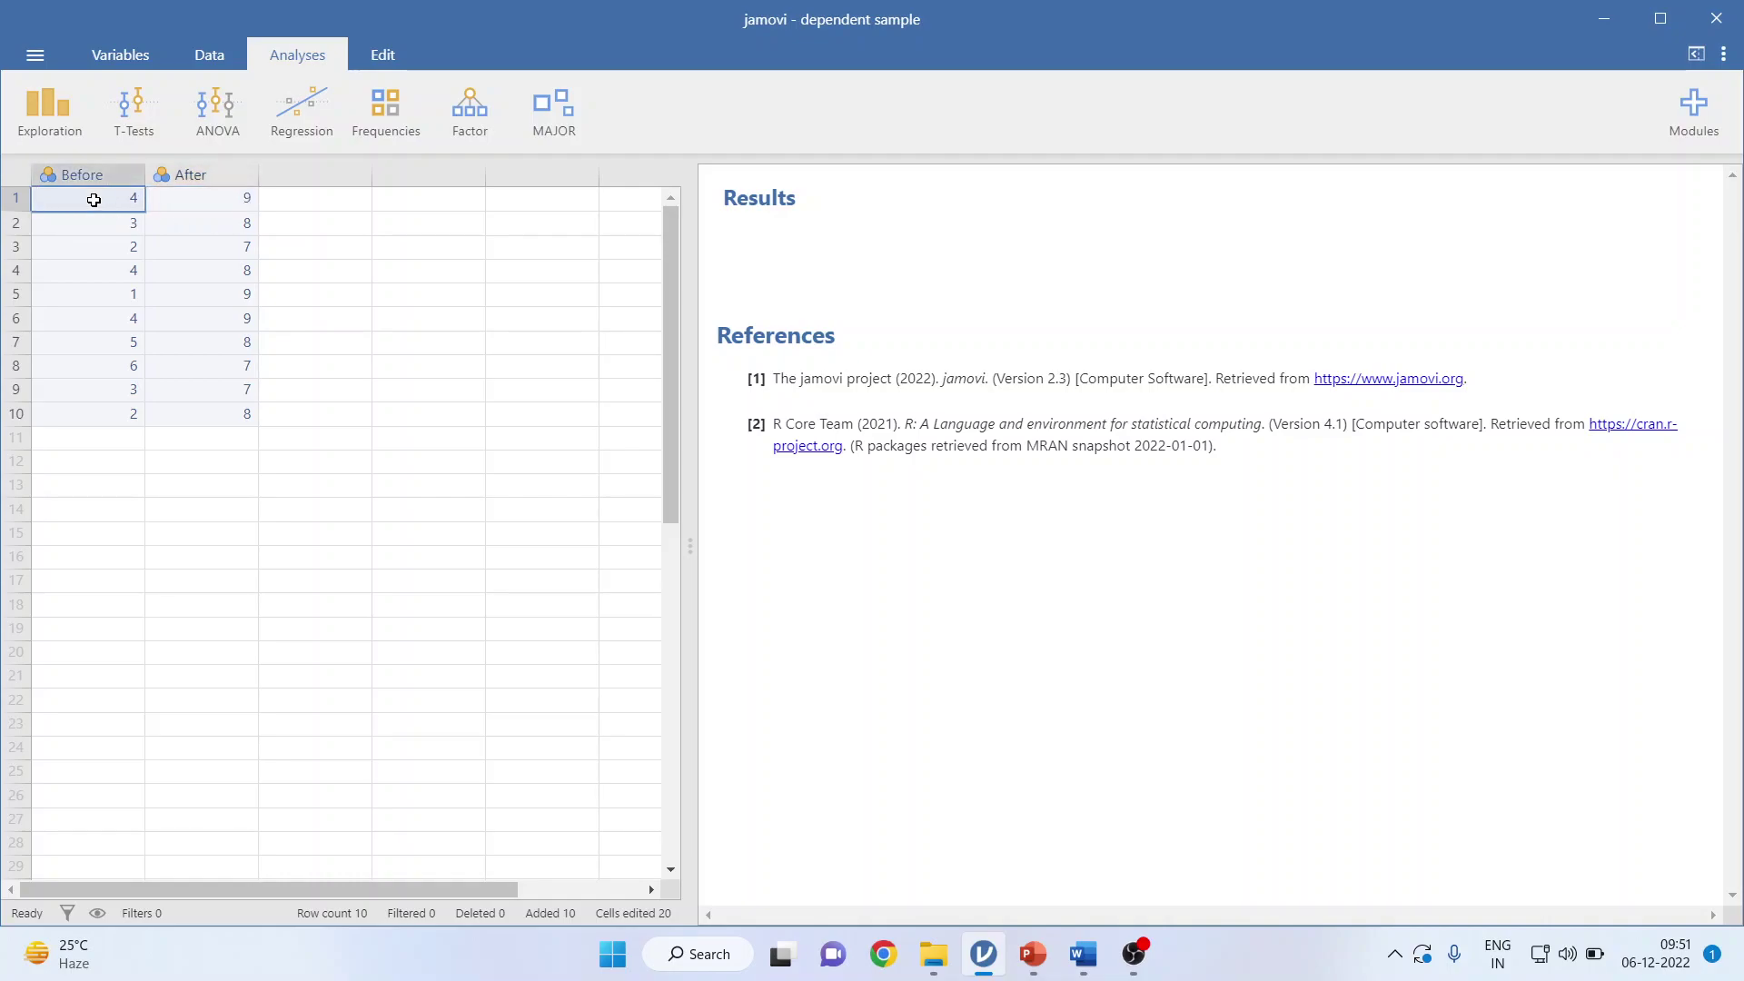
{"action": "left_click", "coordinate": [225, 218]}
{"action": "left_click", "coordinate": [225, 200]}
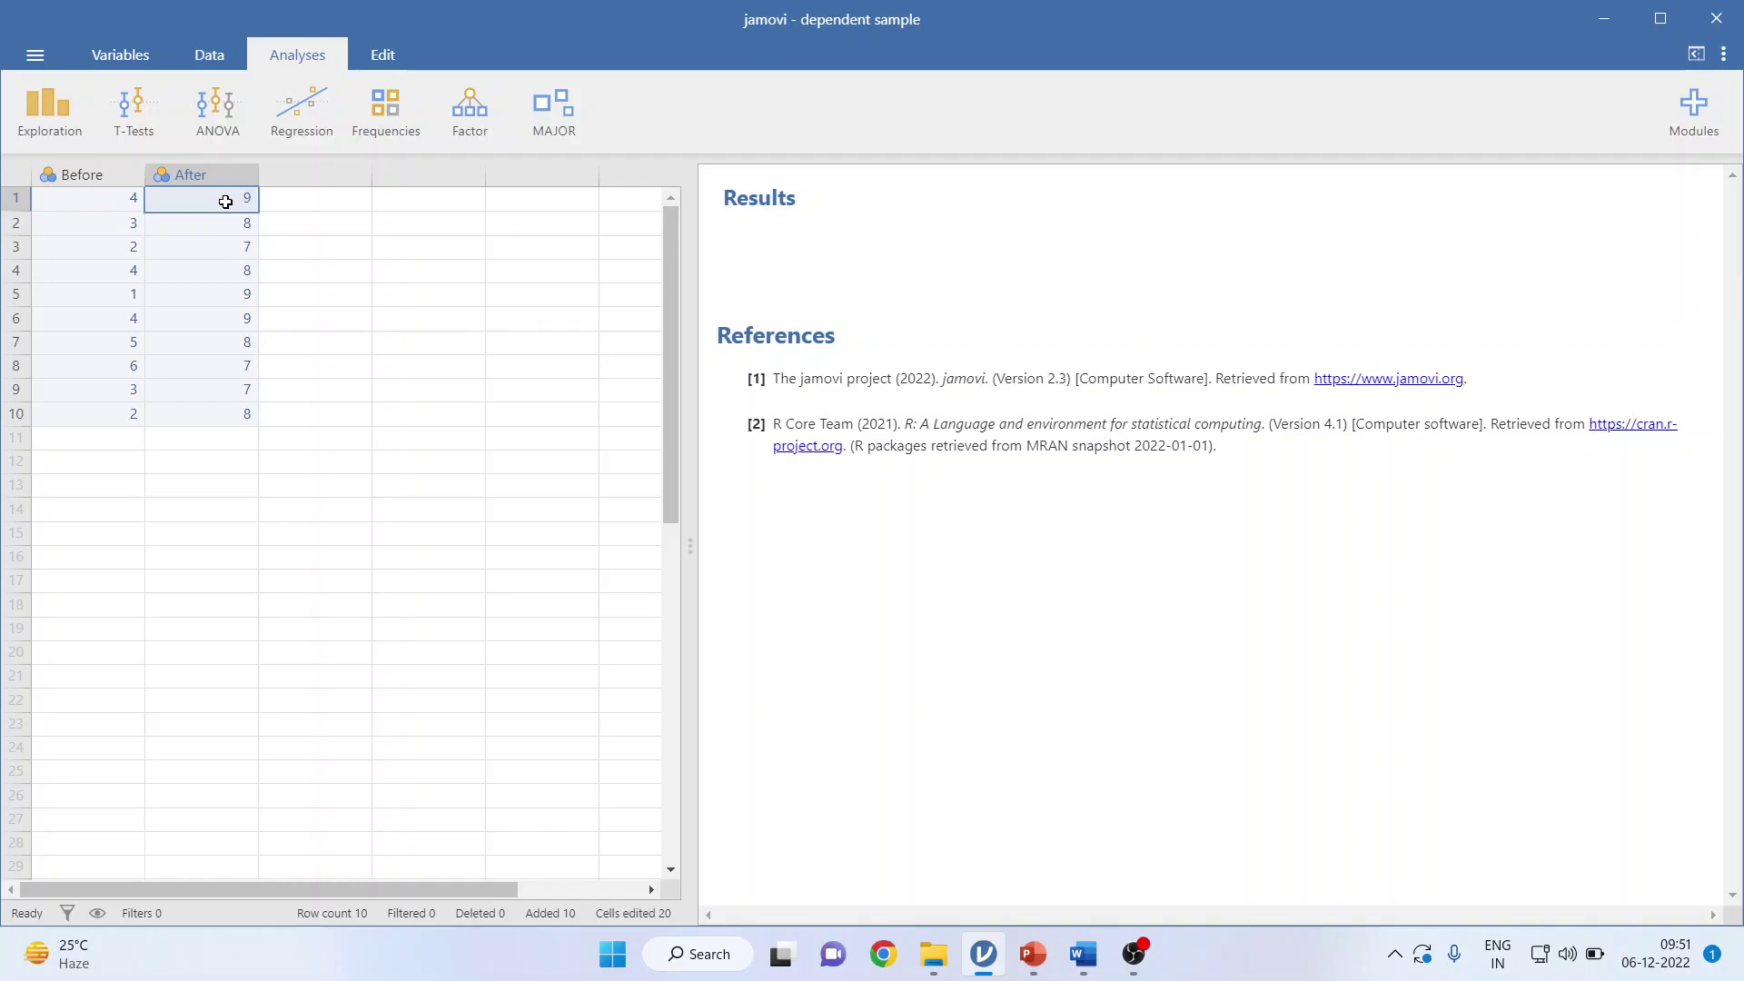
Select the first Before/After pair of observations, then clear the selection
{"action": "left_click_drag", "start_coordinate": [80, 201], "coordinate": [231, 418]}
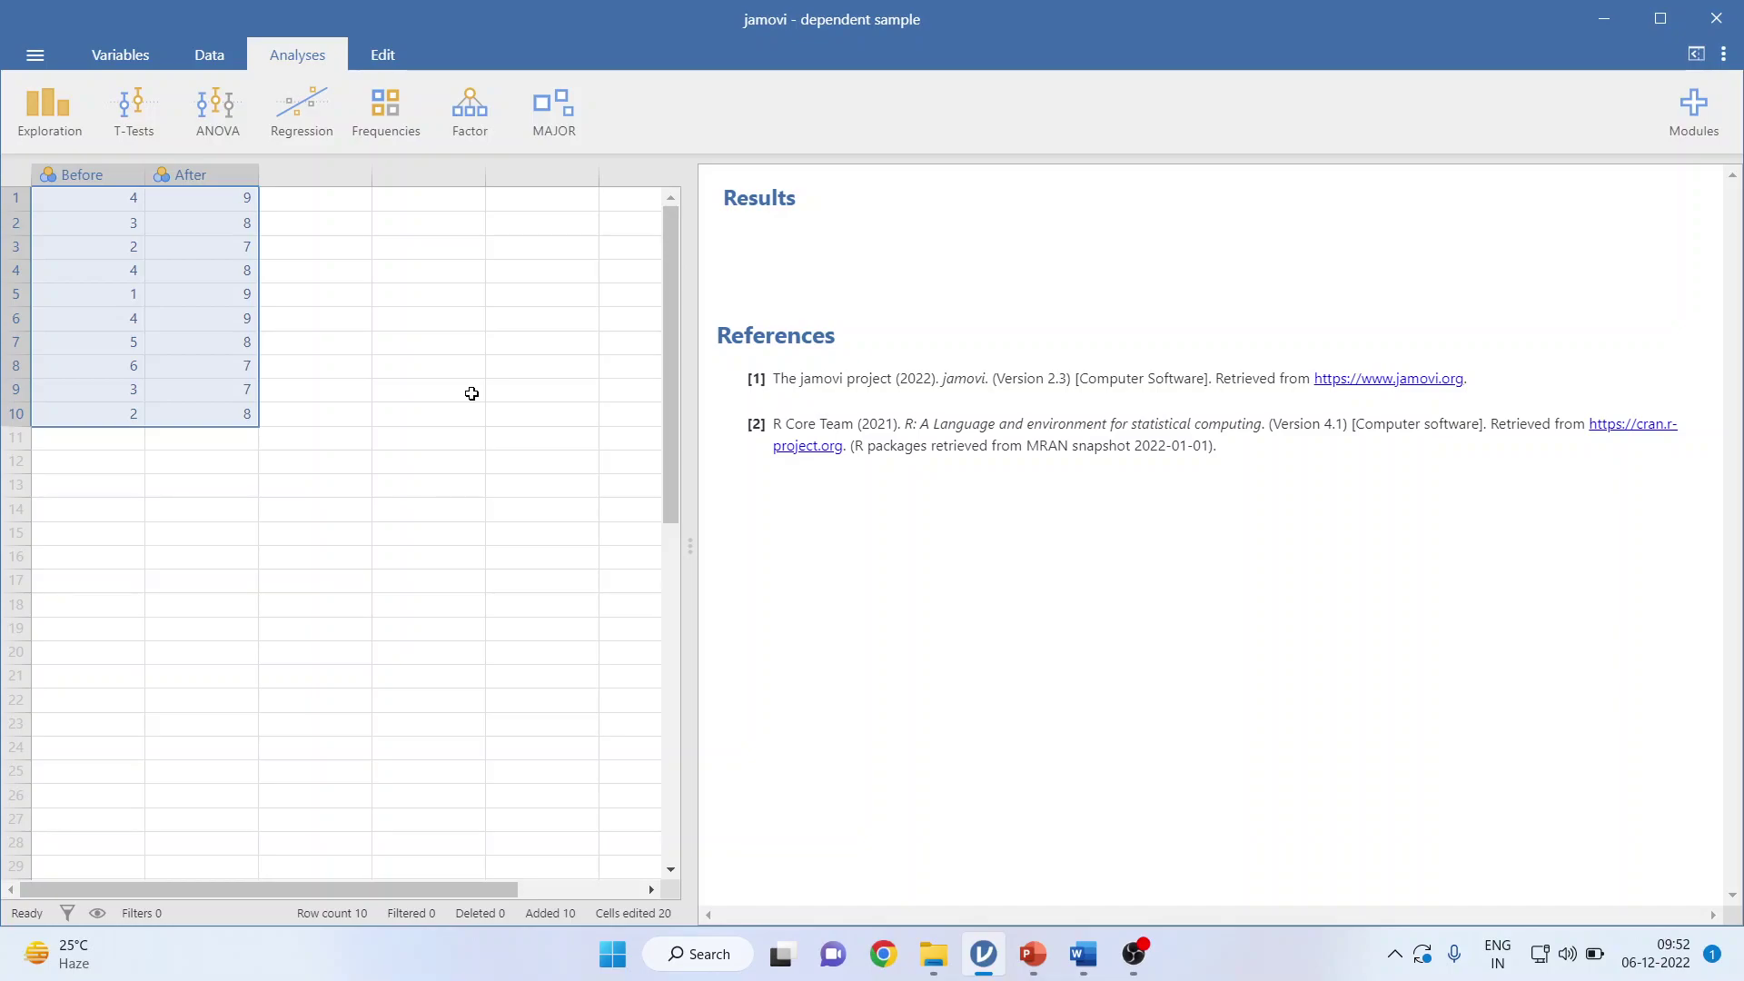
{"action": "left_click", "coordinate": [82, 198]}
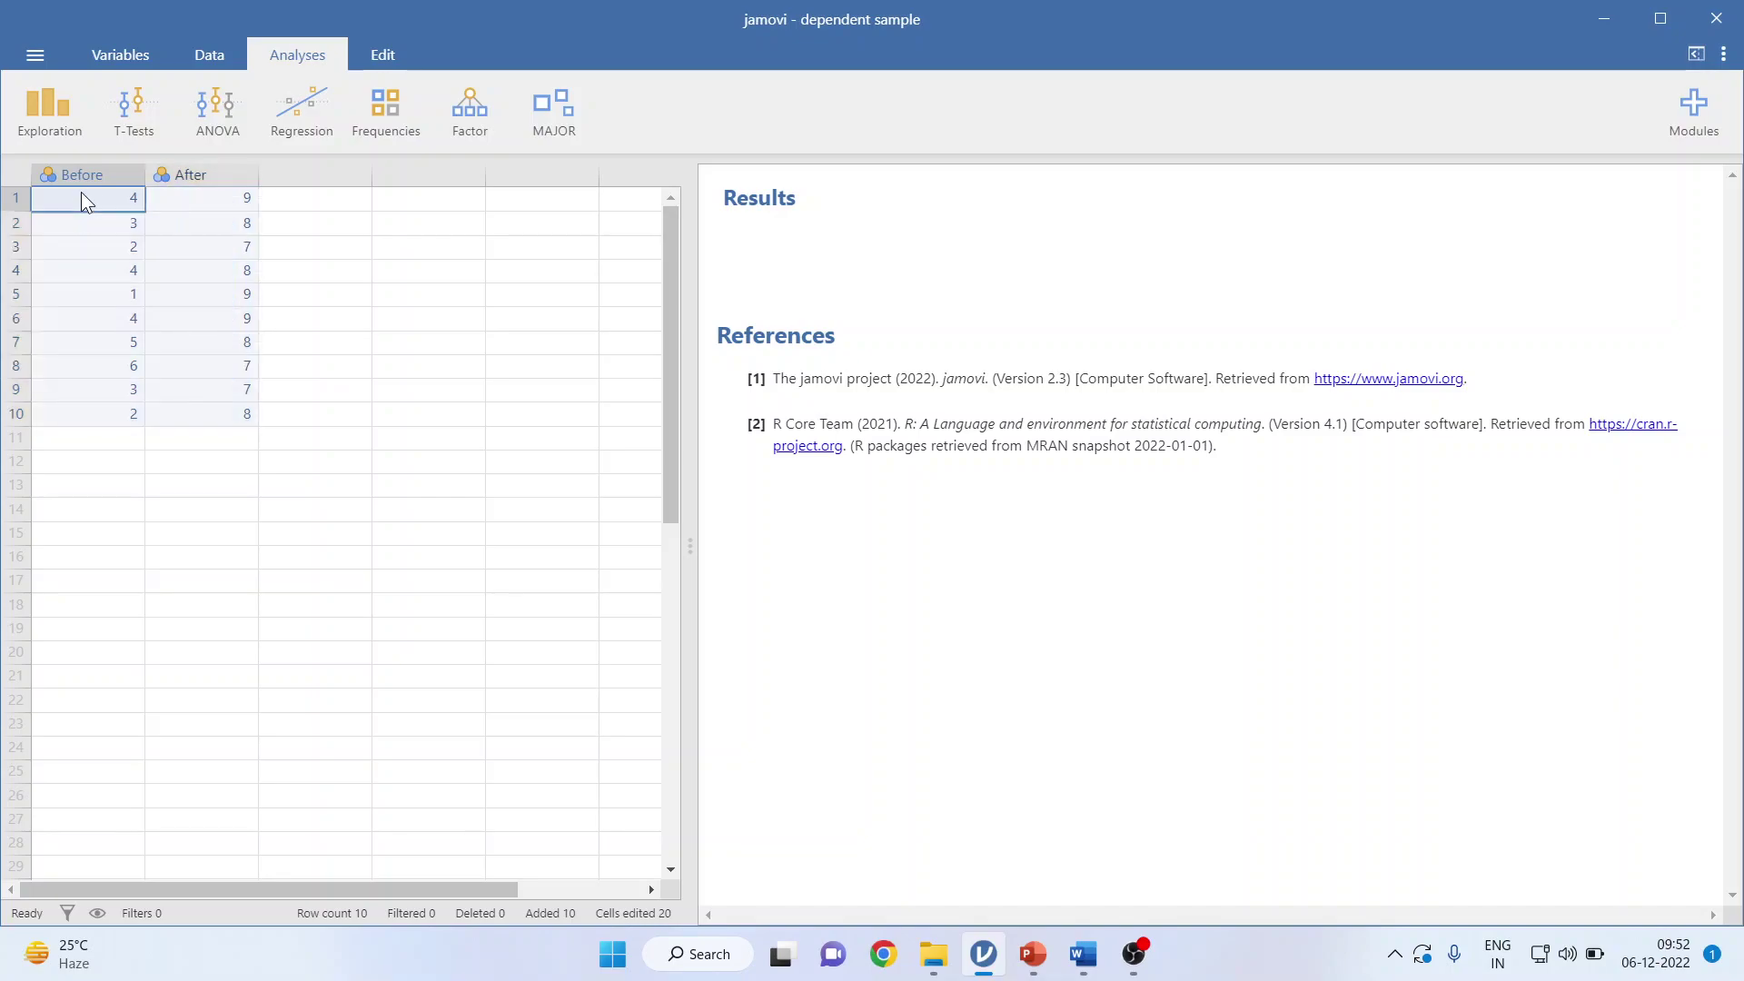
{"action": "left_click", "coordinate": [17, 200]}
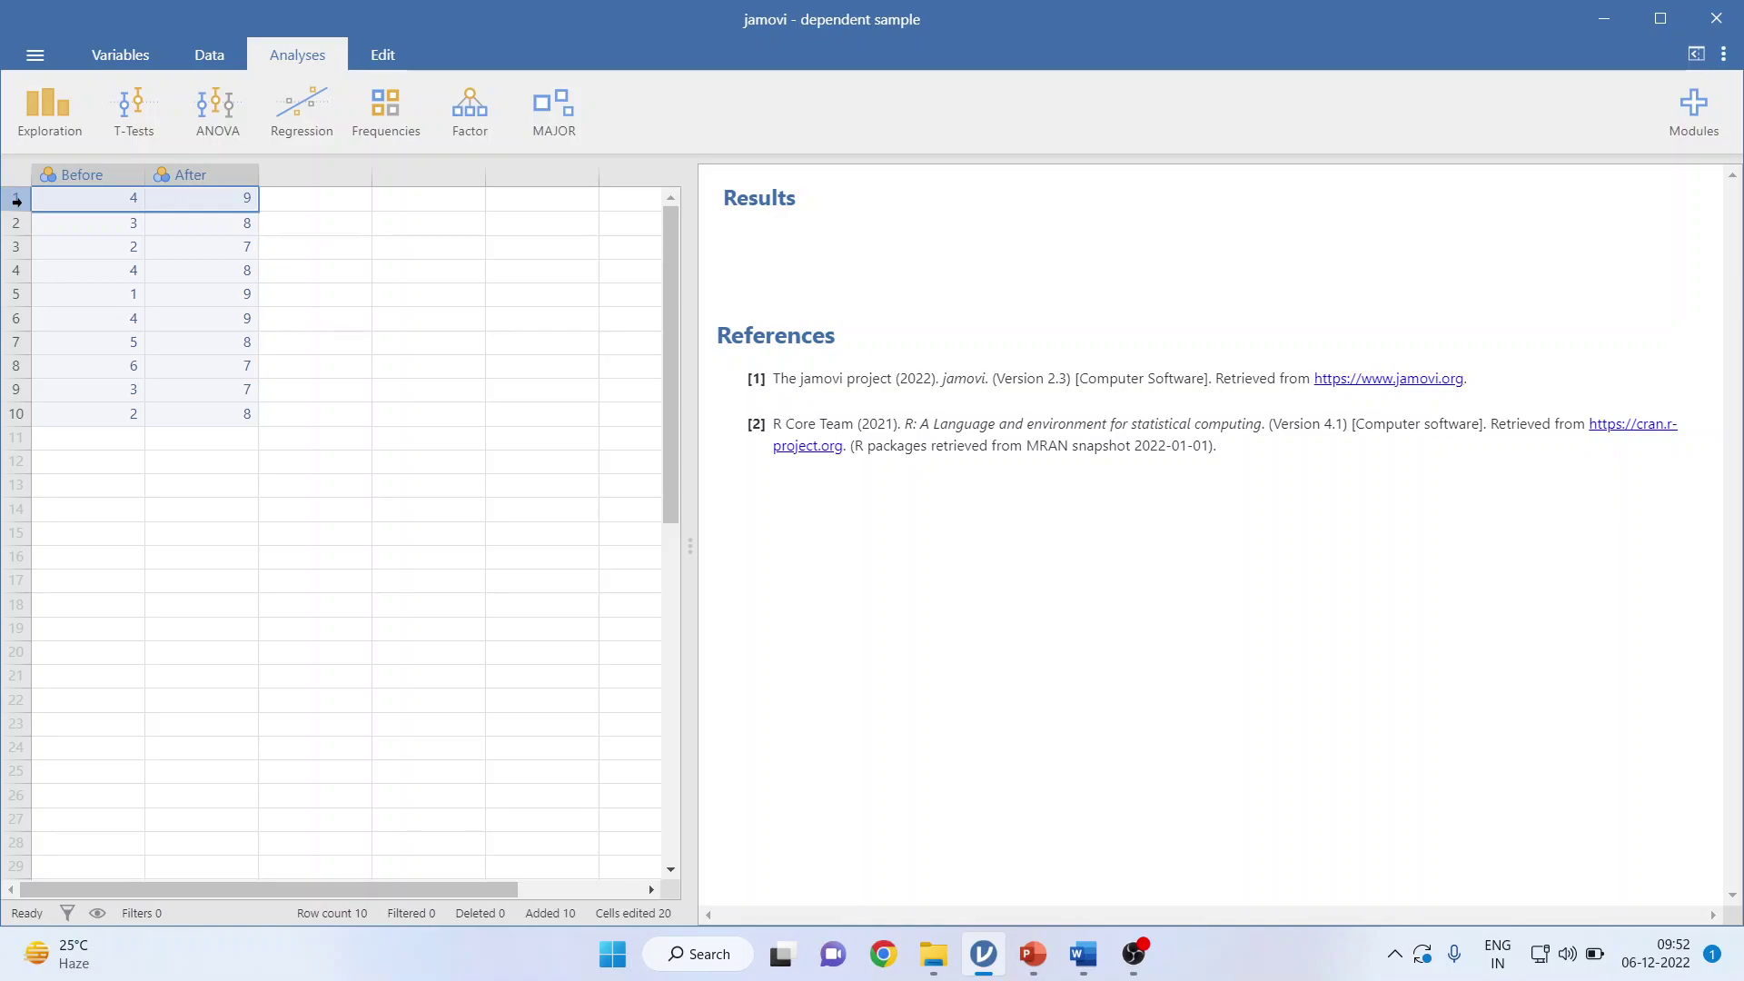
{"action": "left_click", "coordinate": [351, 265]}
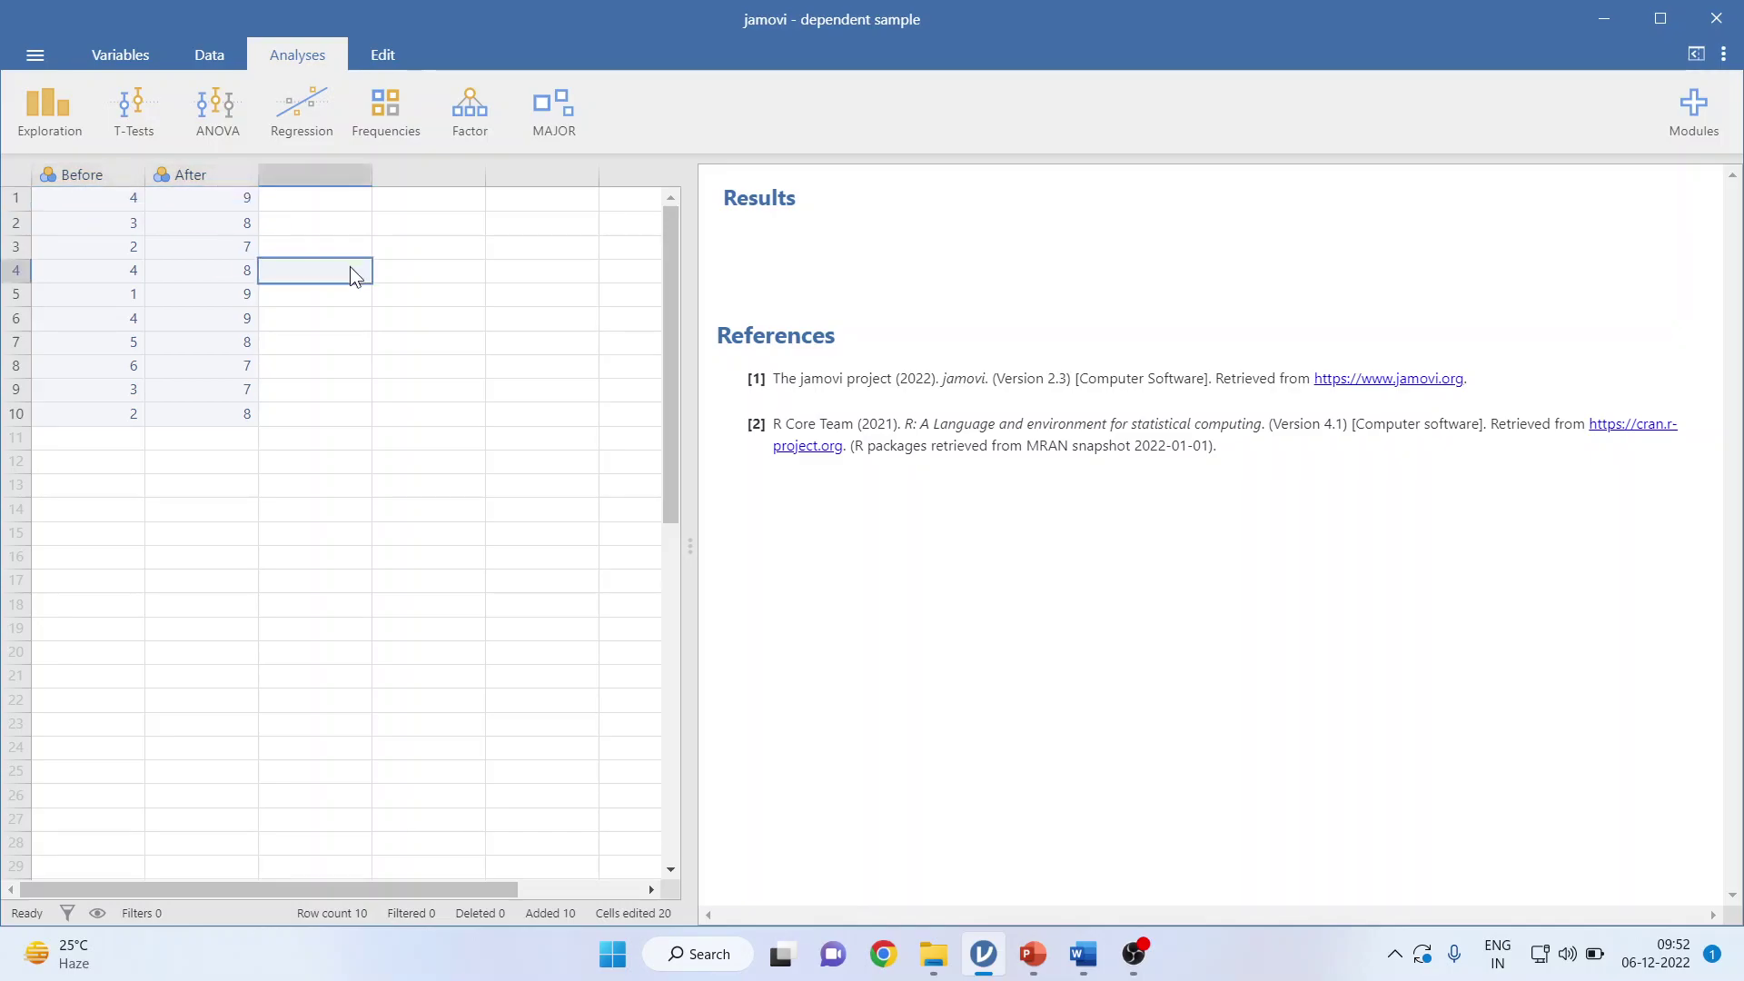
Run a paired samples t-test pairing Before with After
{"action": "left_click", "coordinate": [139, 118]}
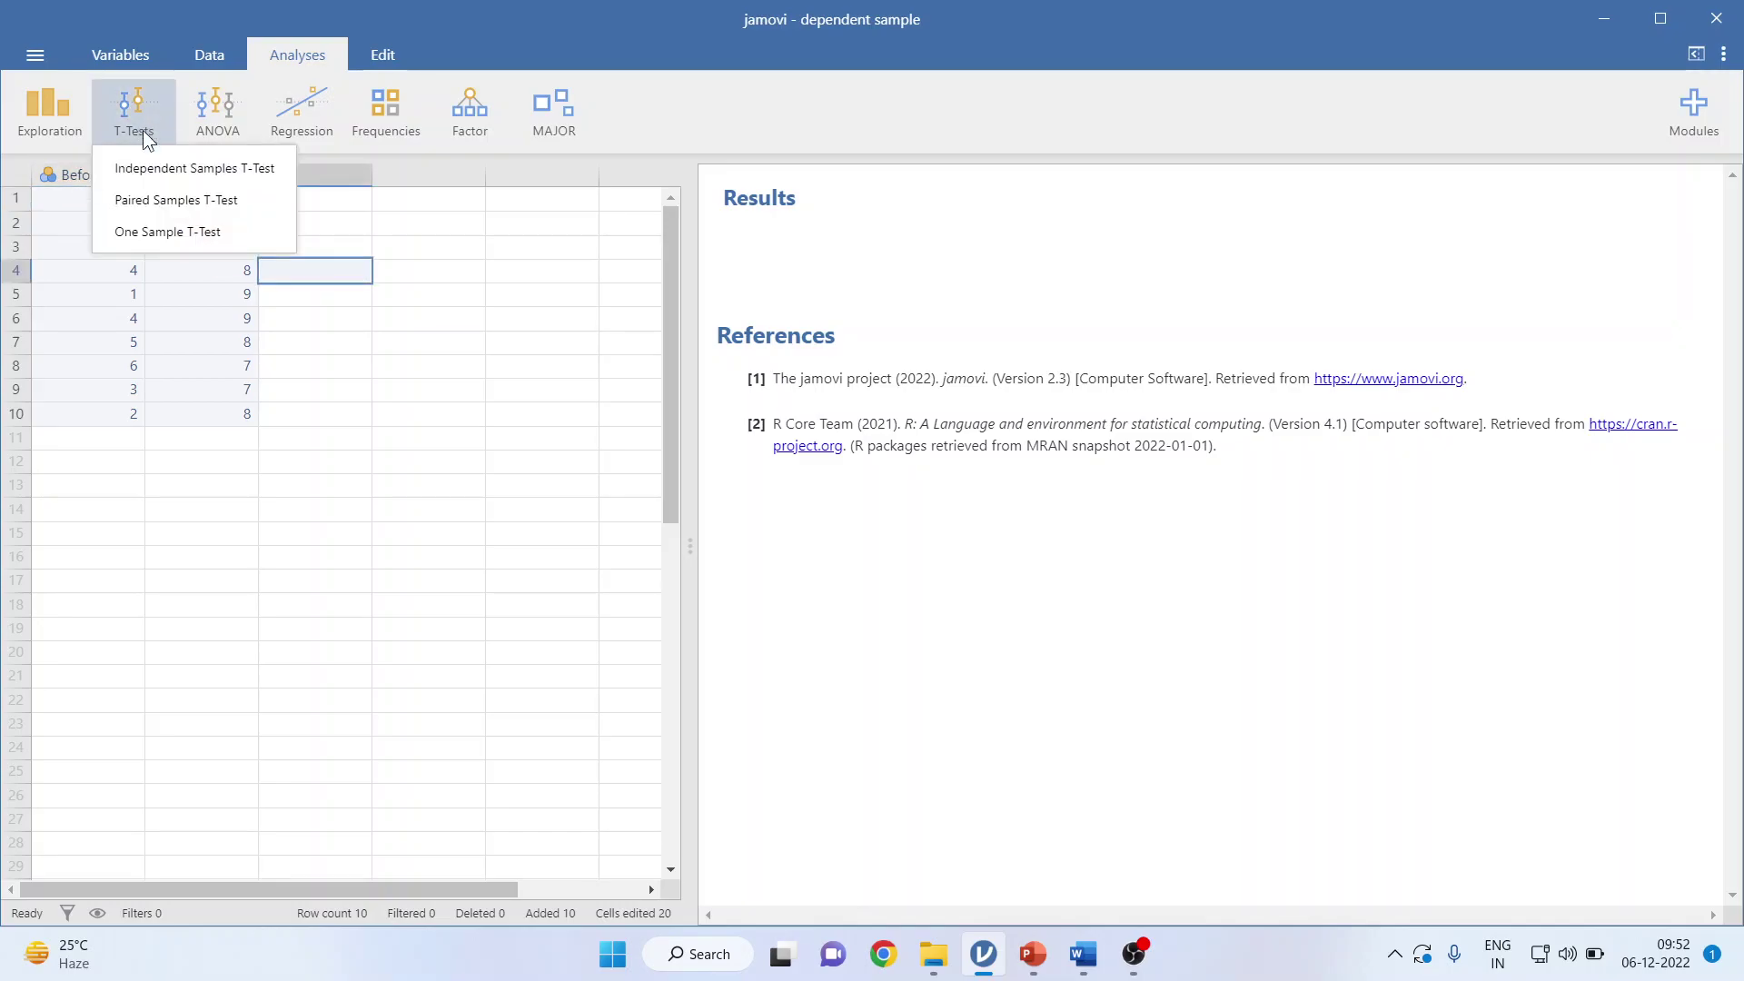
{"action": "left_click", "coordinate": [184, 200]}
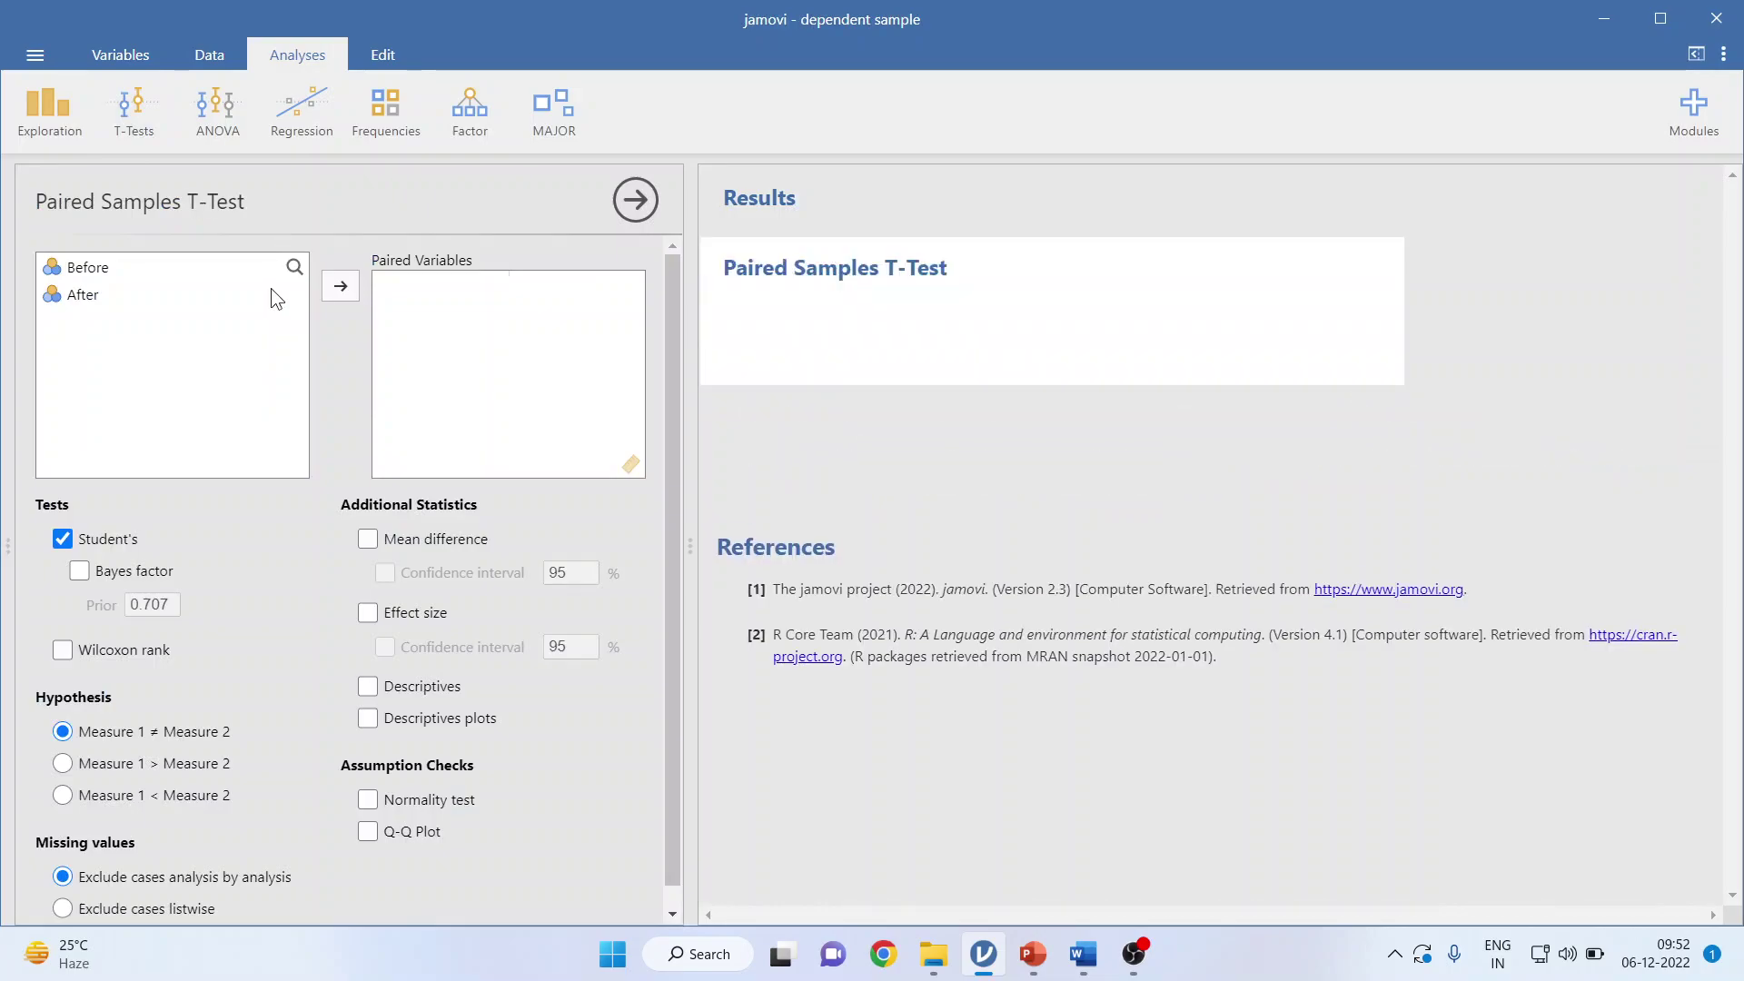
{"action": "left_click", "coordinate": [79, 269]}
{"action": "left_click", "coordinate": [339, 286]}
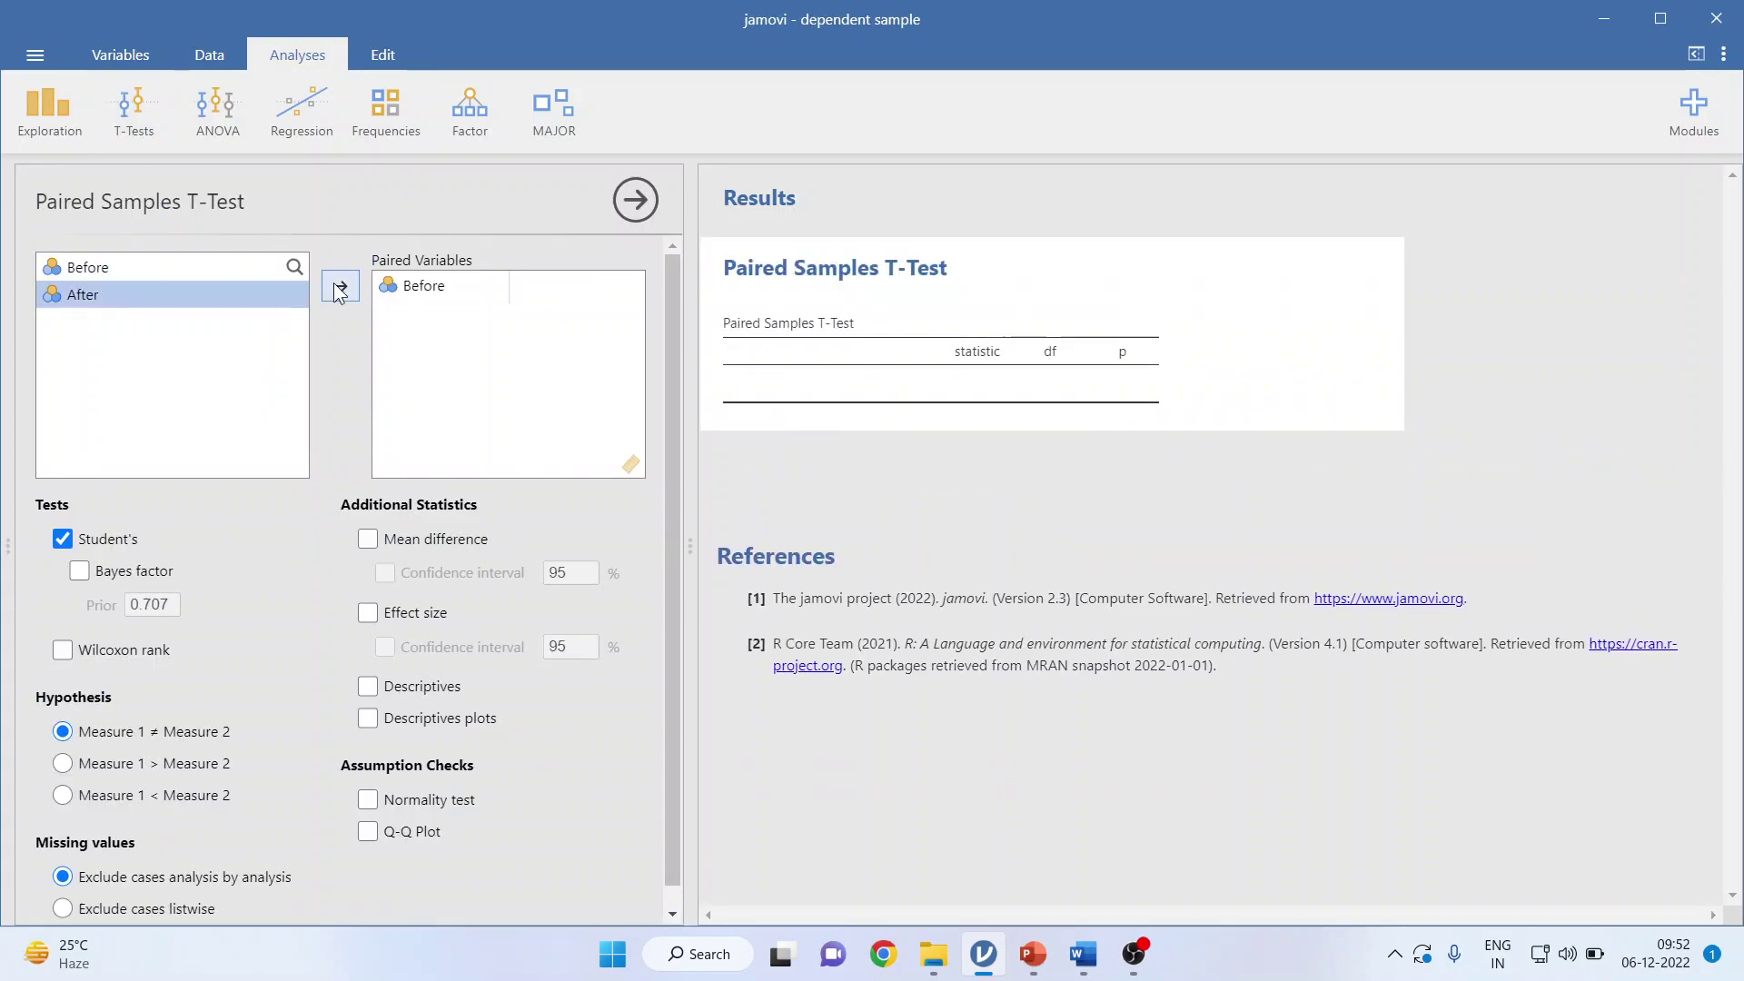
{"action": "left_click", "coordinate": [151, 295]}
{"action": "left_click", "coordinate": [339, 286]}
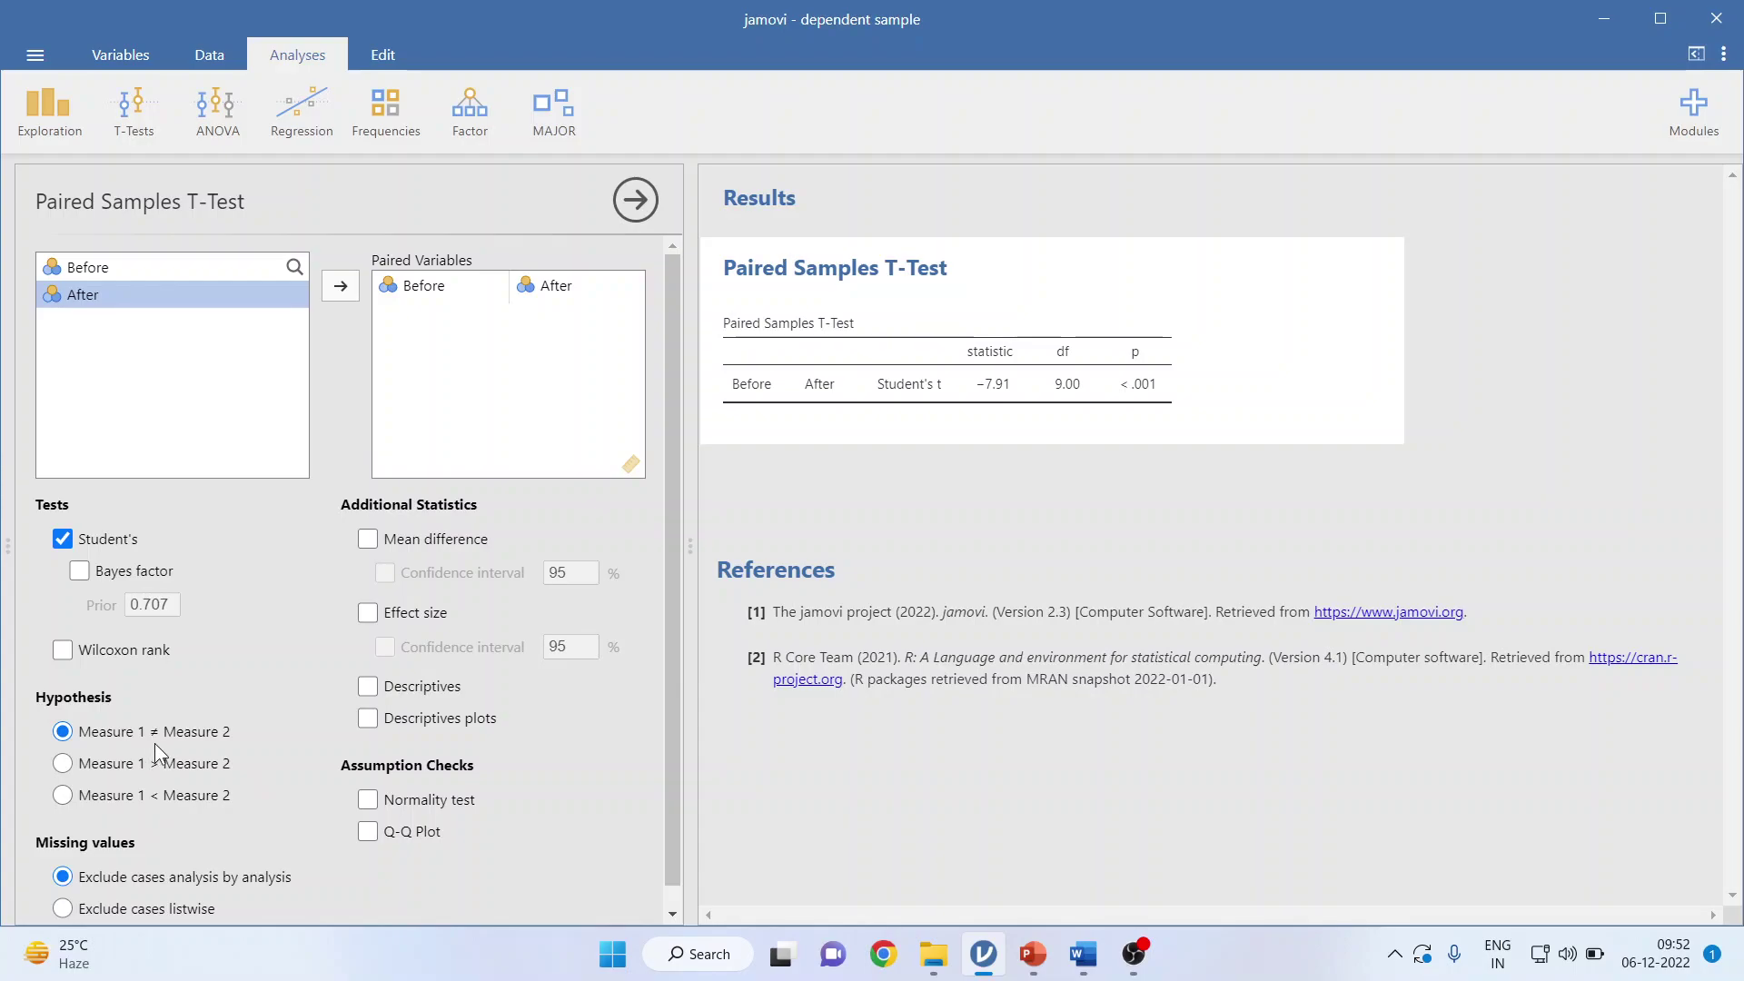
Add mean difference and descriptives to the output, then switch to the Word case study
{"action": "left_click", "coordinate": [368, 539]}
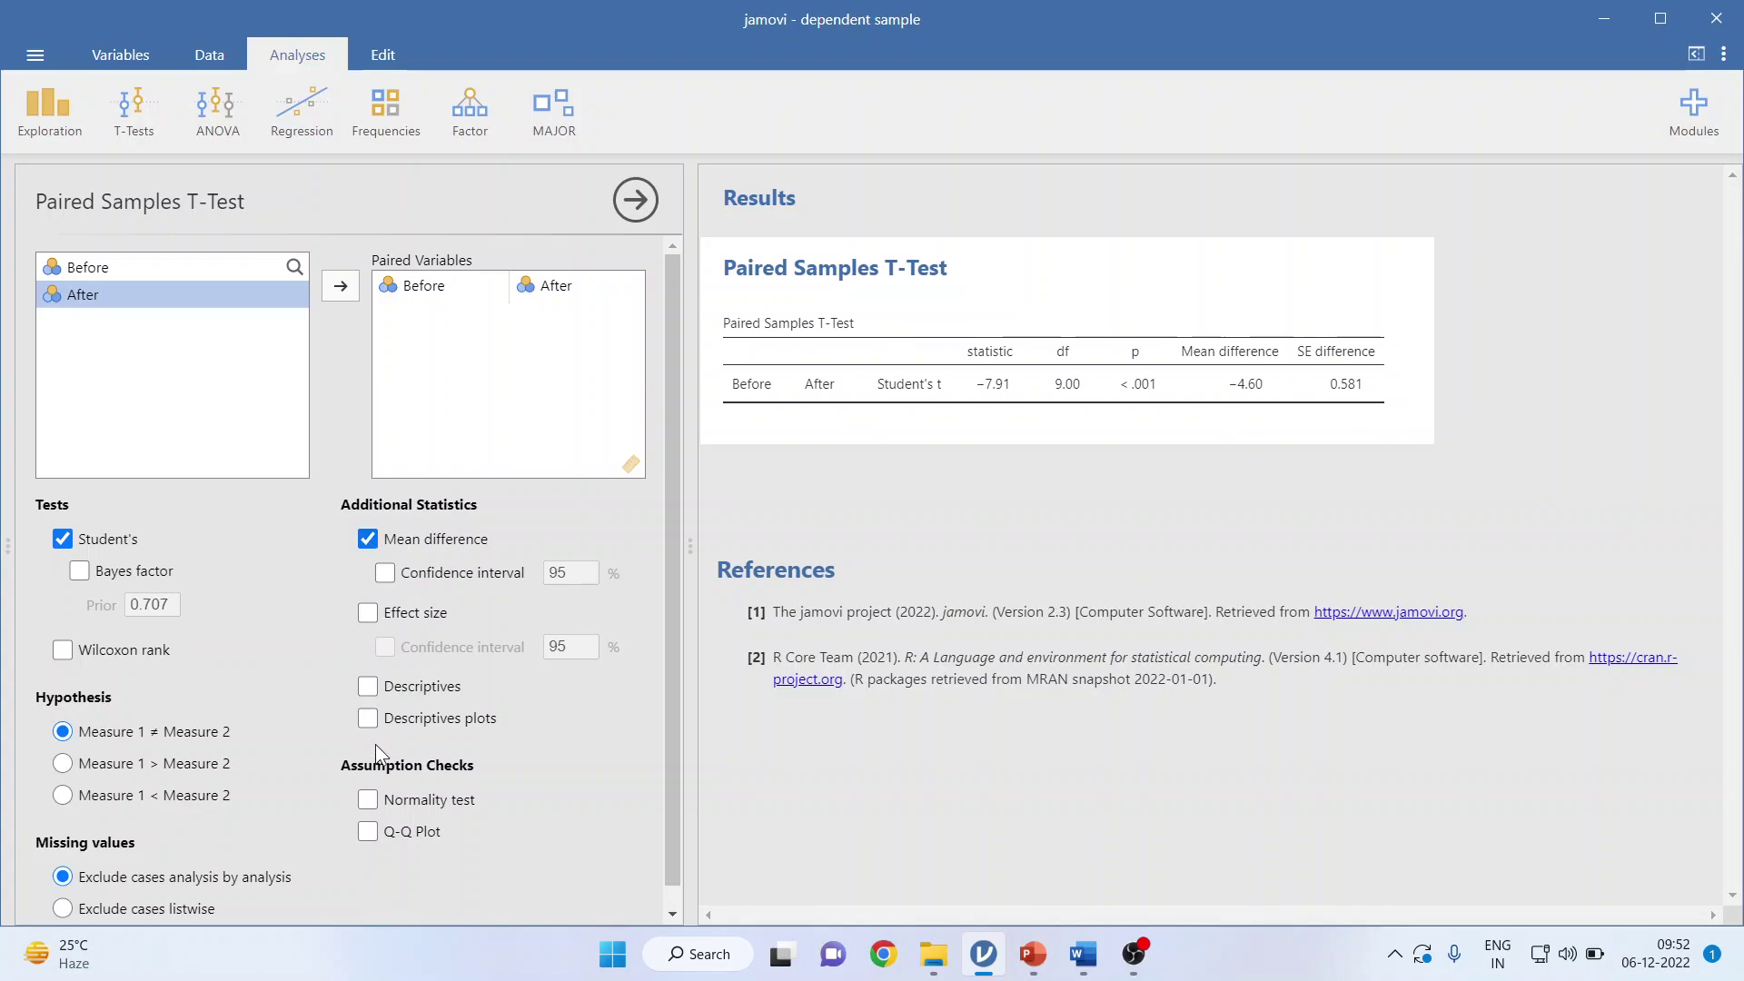
{"action": "left_click", "coordinate": [374, 688]}
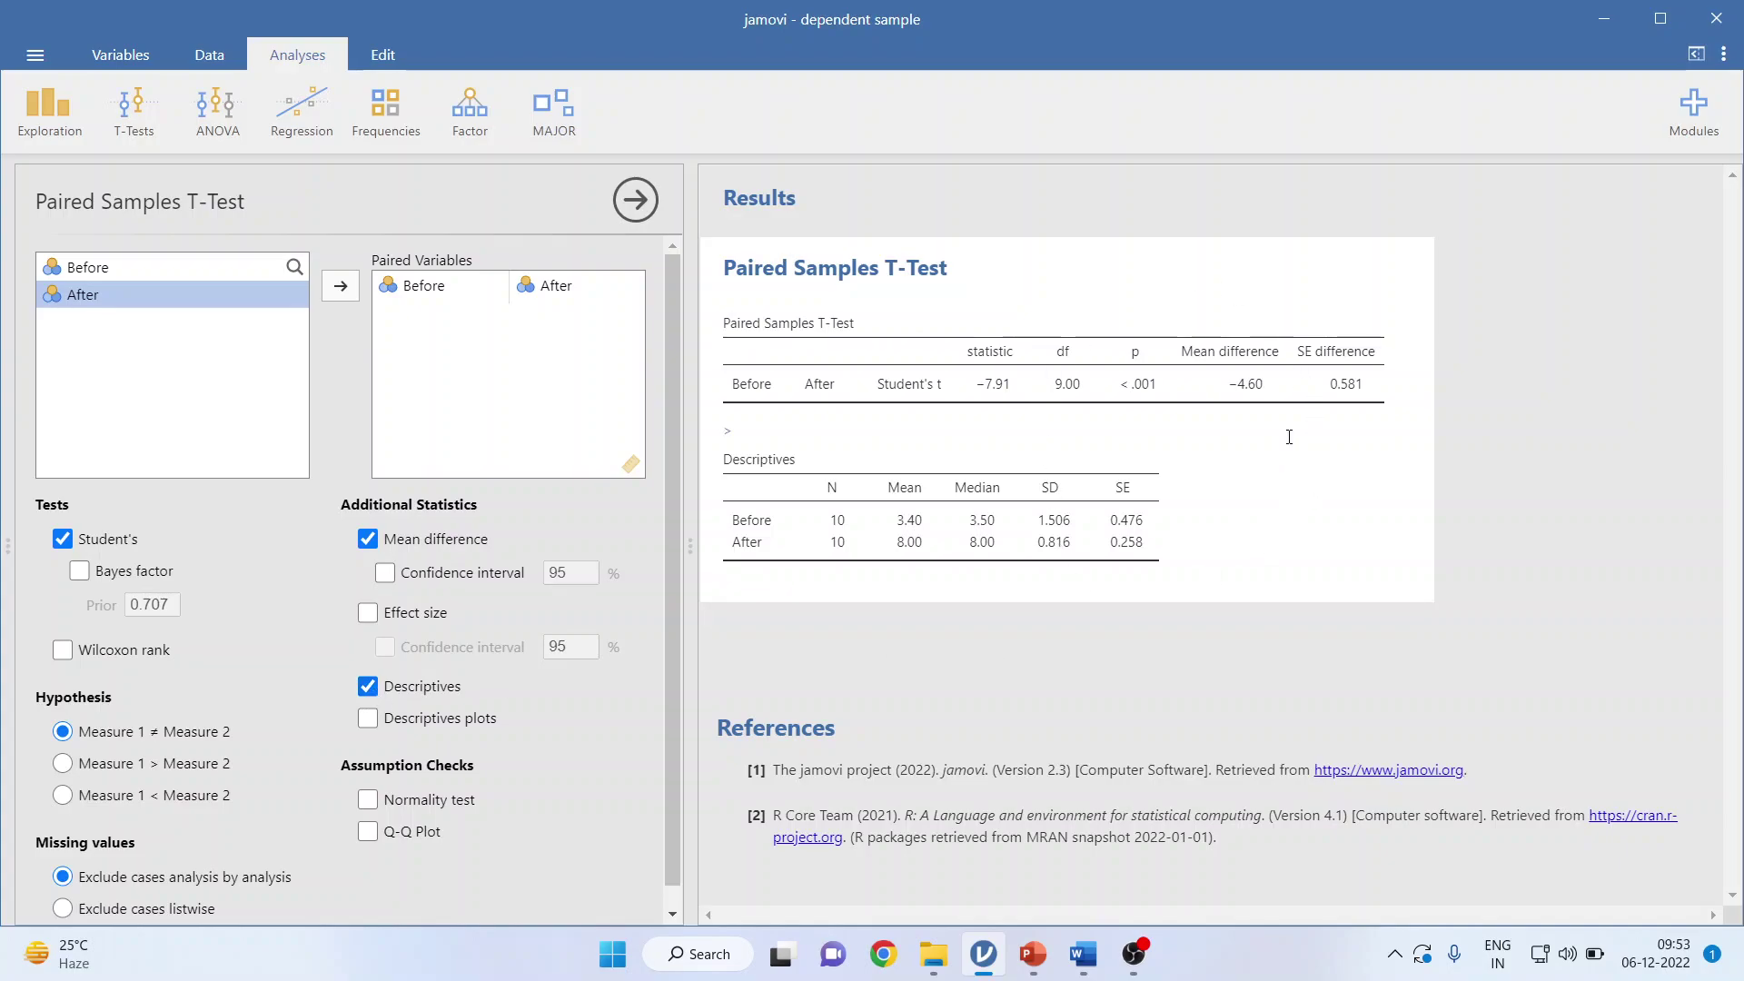
{"action": "left_click", "coordinate": [1084, 954]}
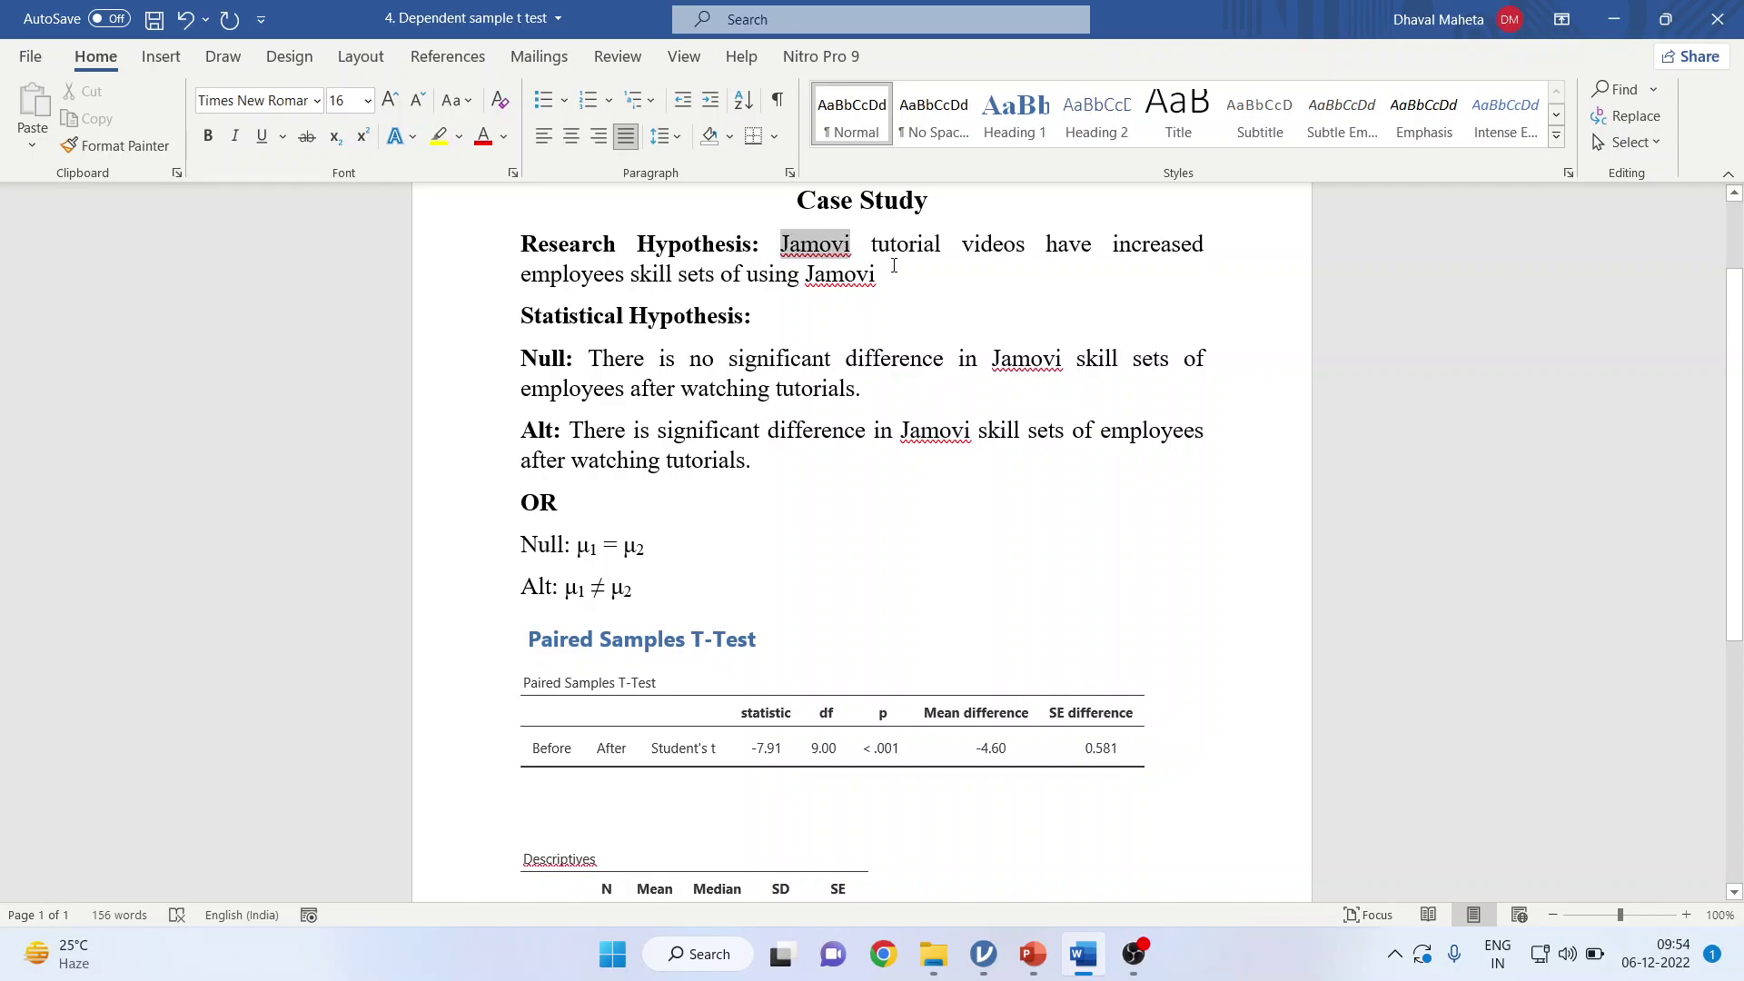
Highlight the research, null and alternative hypothesis statements in turn
{"action": "left_click_drag", "start_coordinate": [778, 250], "coordinate": [894, 265]}
{"action": "left_click", "coordinate": [754, 316]}
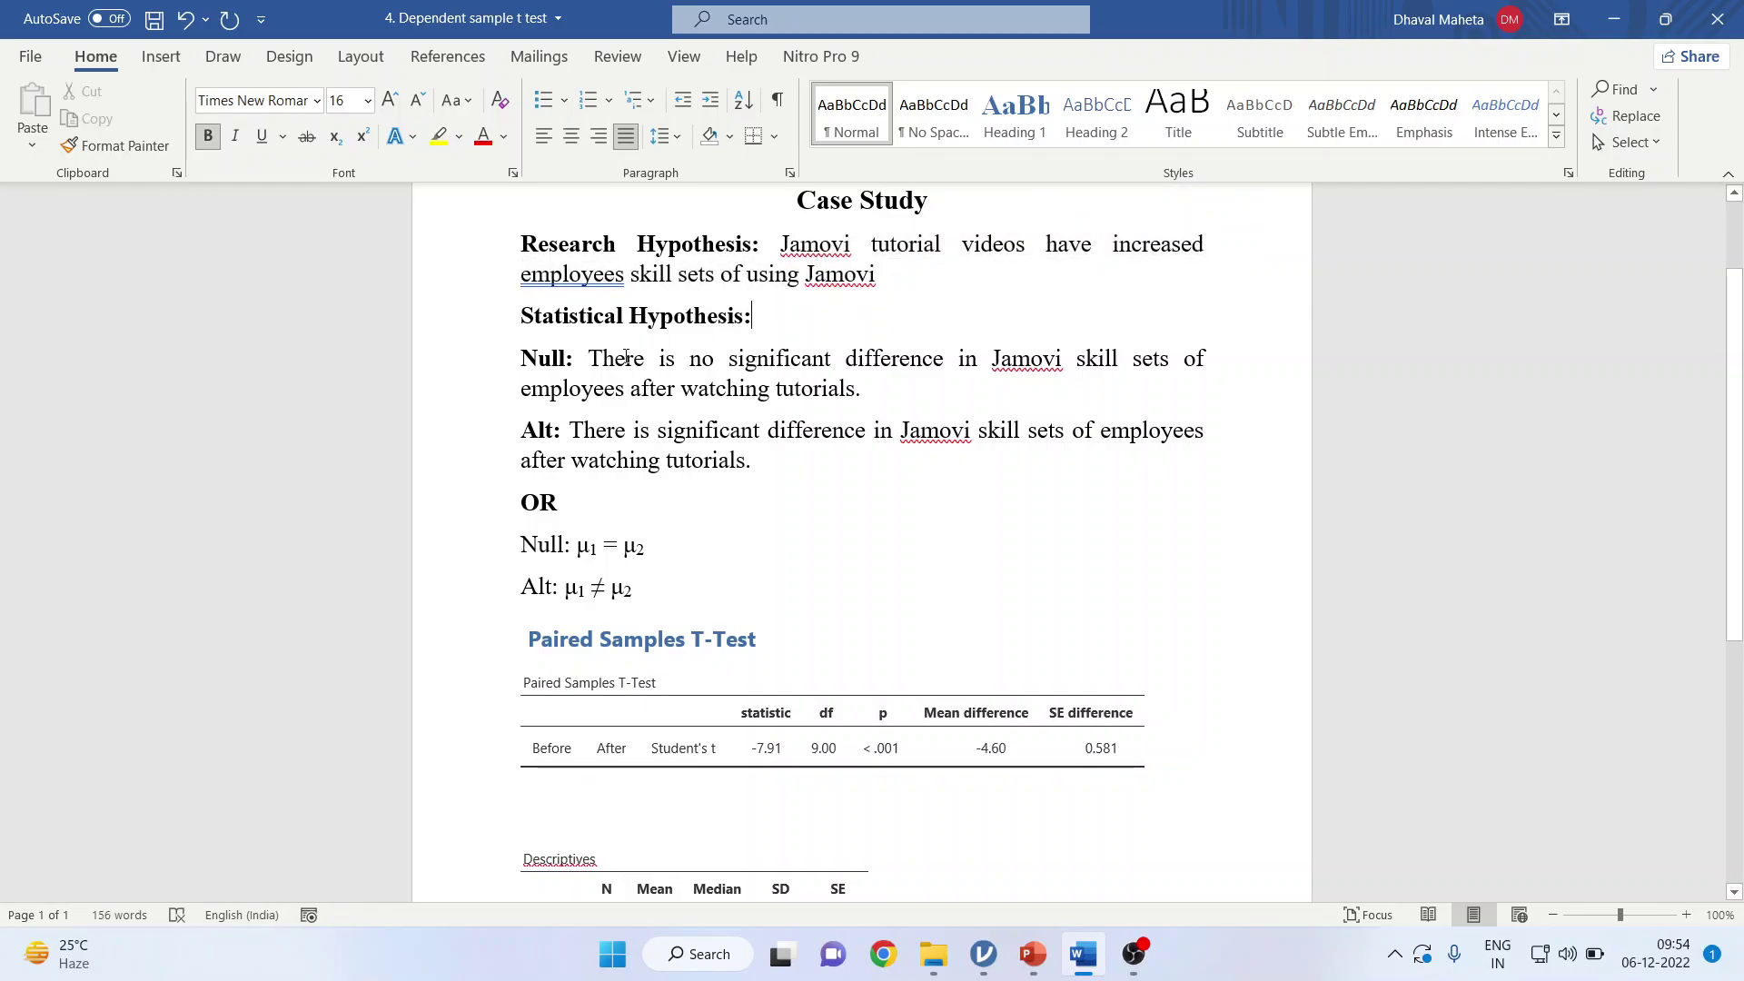
{"action": "left_click_drag", "start_coordinate": [590, 360], "coordinate": [888, 382]}
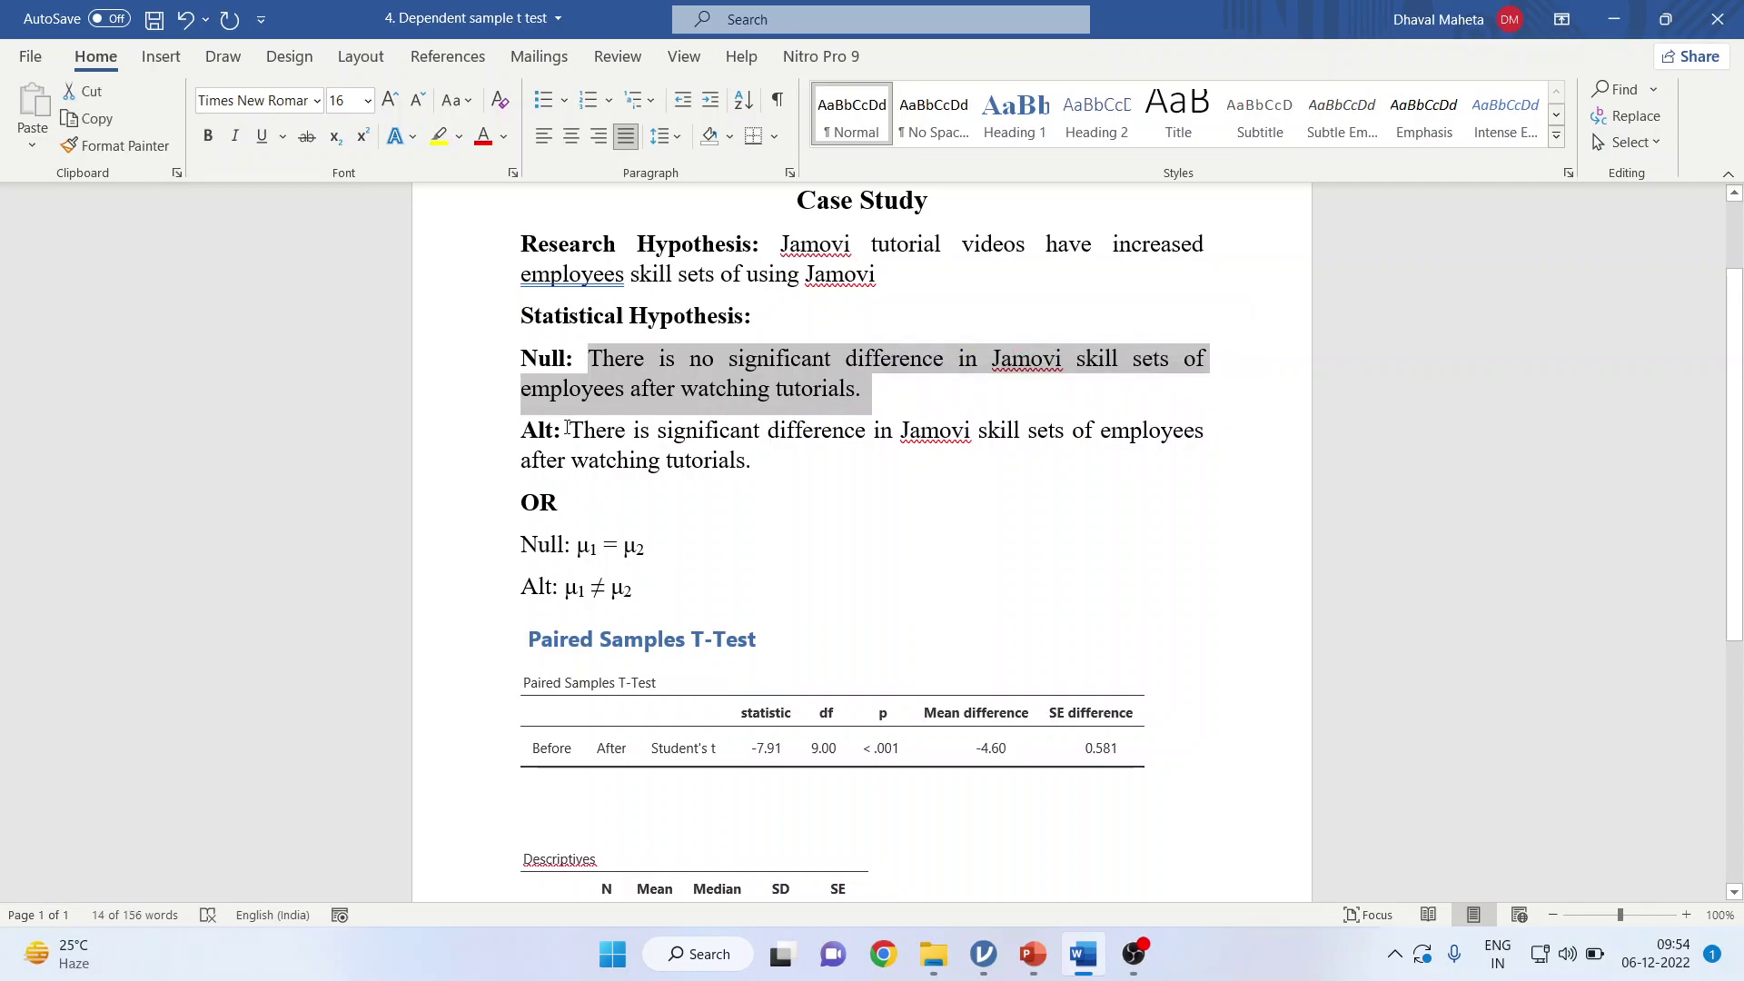
{"action": "left_click_drag", "start_coordinate": [571, 430], "coordinate": [805, 467]}
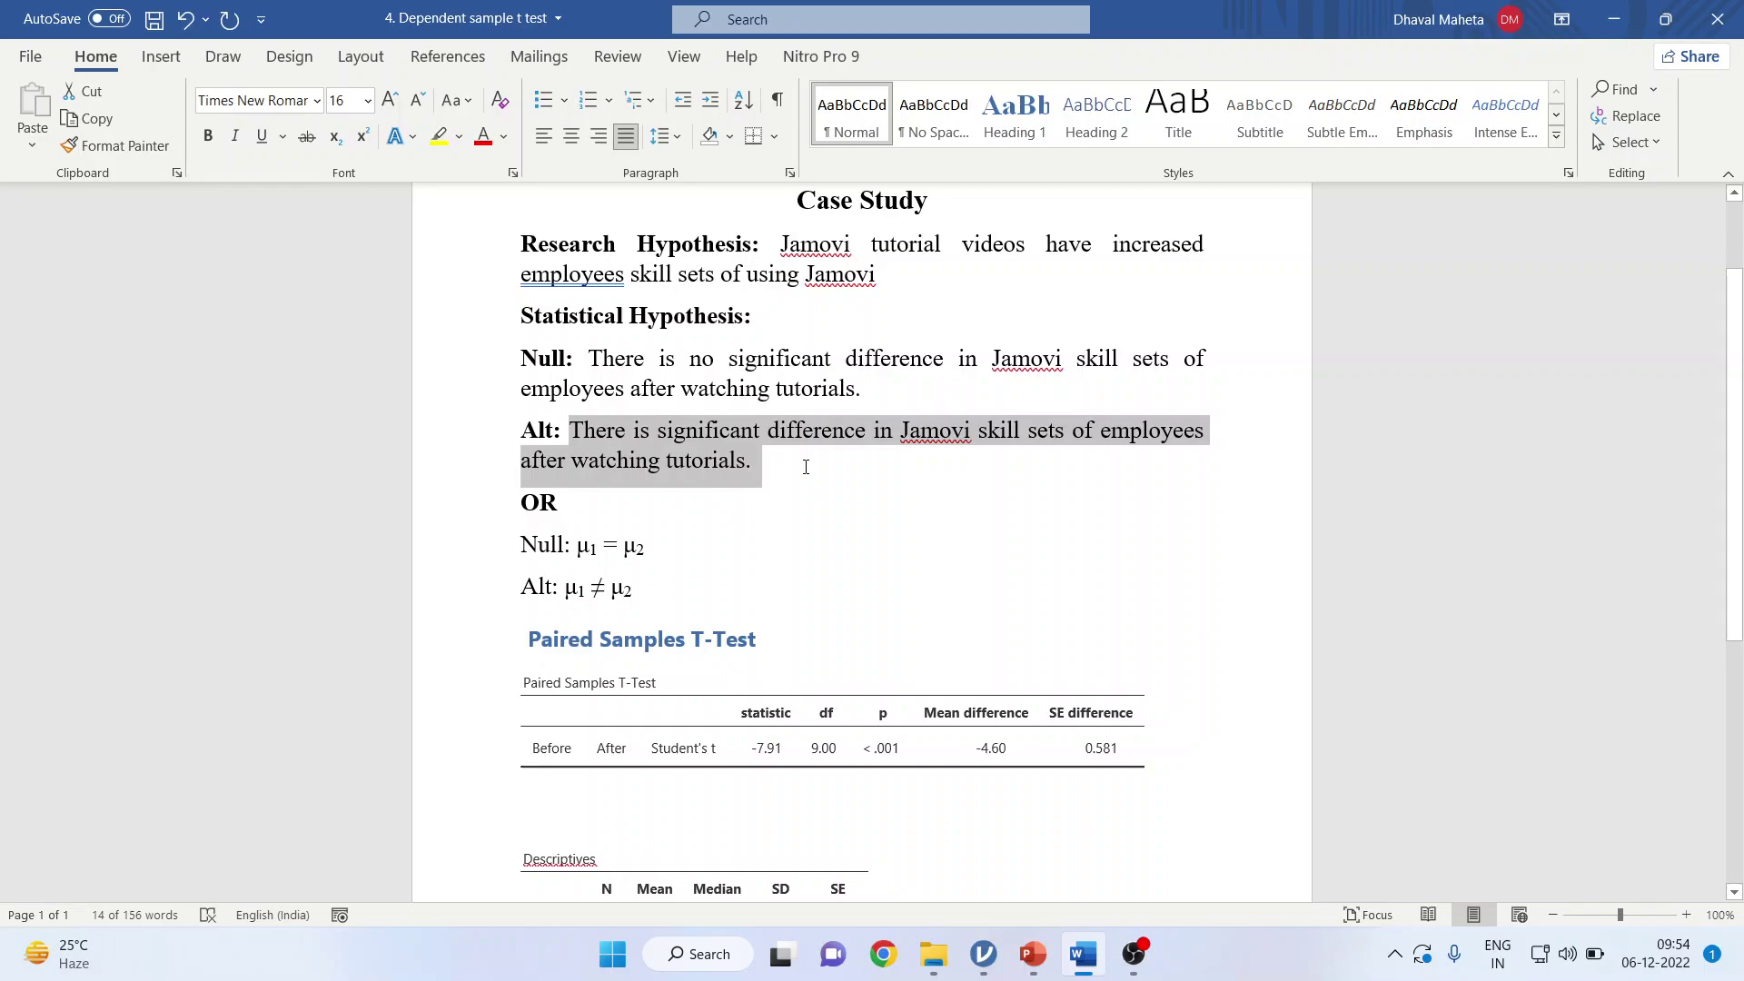
{"action": "left_click_drag", "start_coordinate": [806, 467], "coordinate": [804, 466]}
Highlight the symbolic hypotheses μ1 = μ2 and μ1 ≠ μ2
{"action": "scroll", "coordinate": [613, 432], "scroll_direction": "down", "scroll_amount": 1}
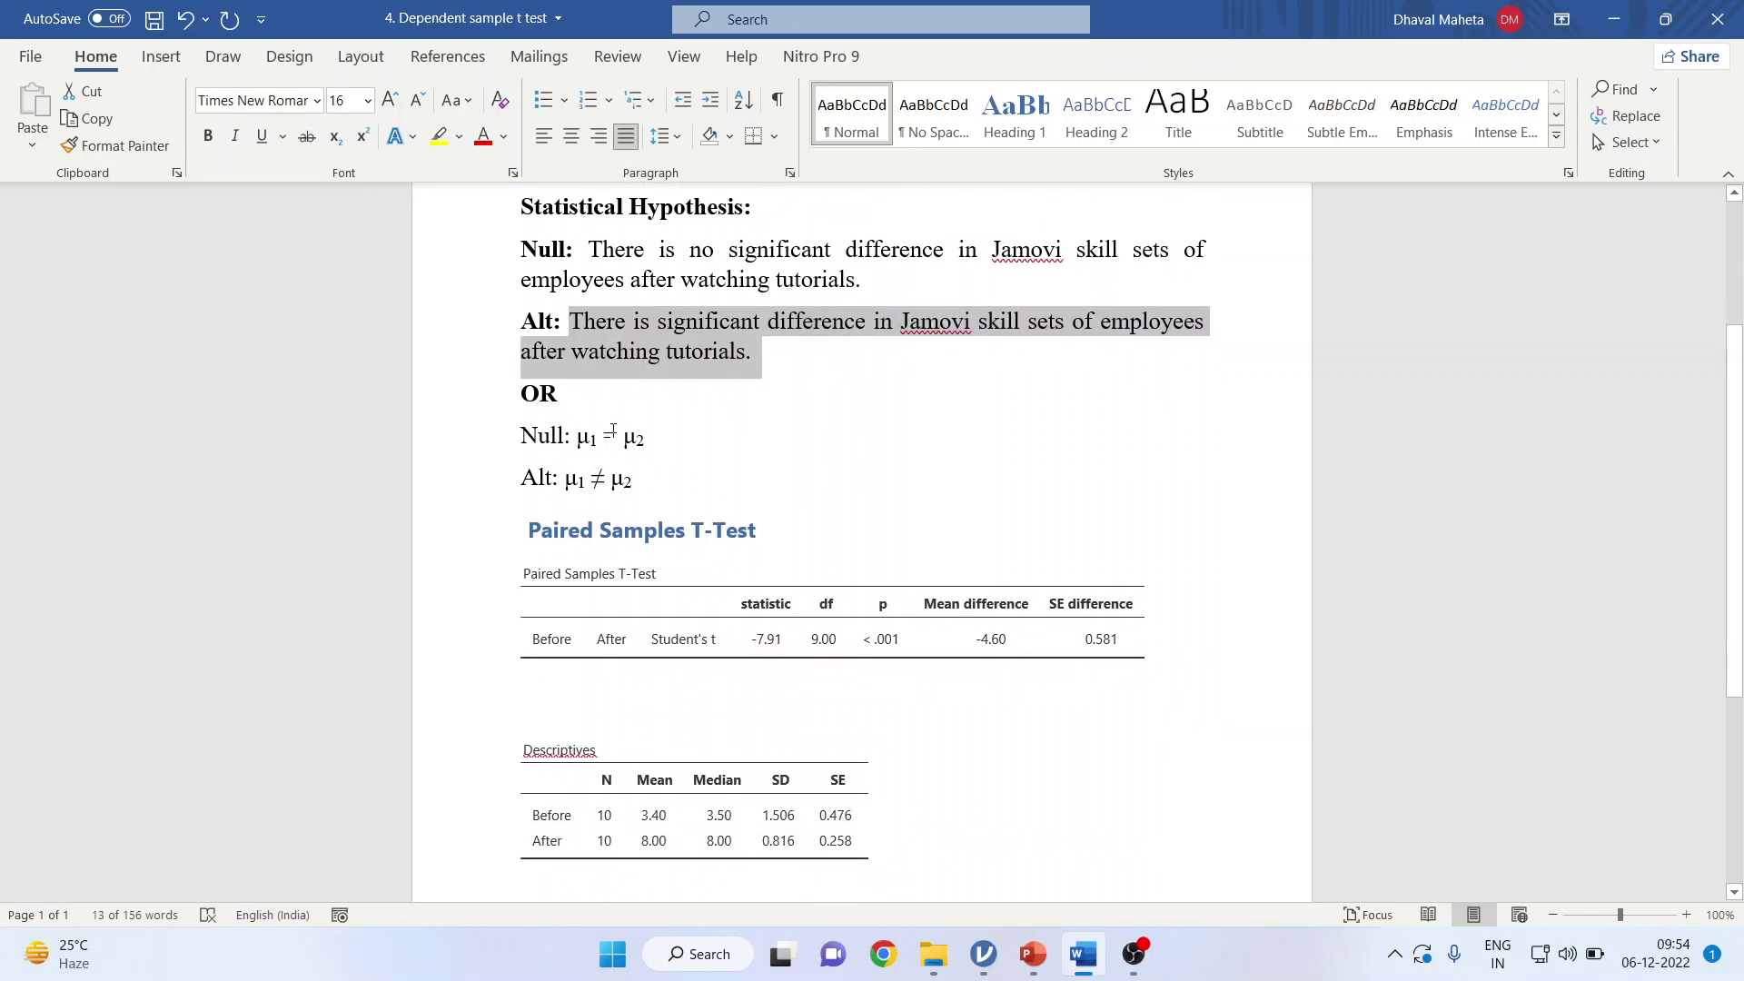
{"action": "left_click_drag", "start_coordinate": [523, 436], "coordinate": [680, 436]}
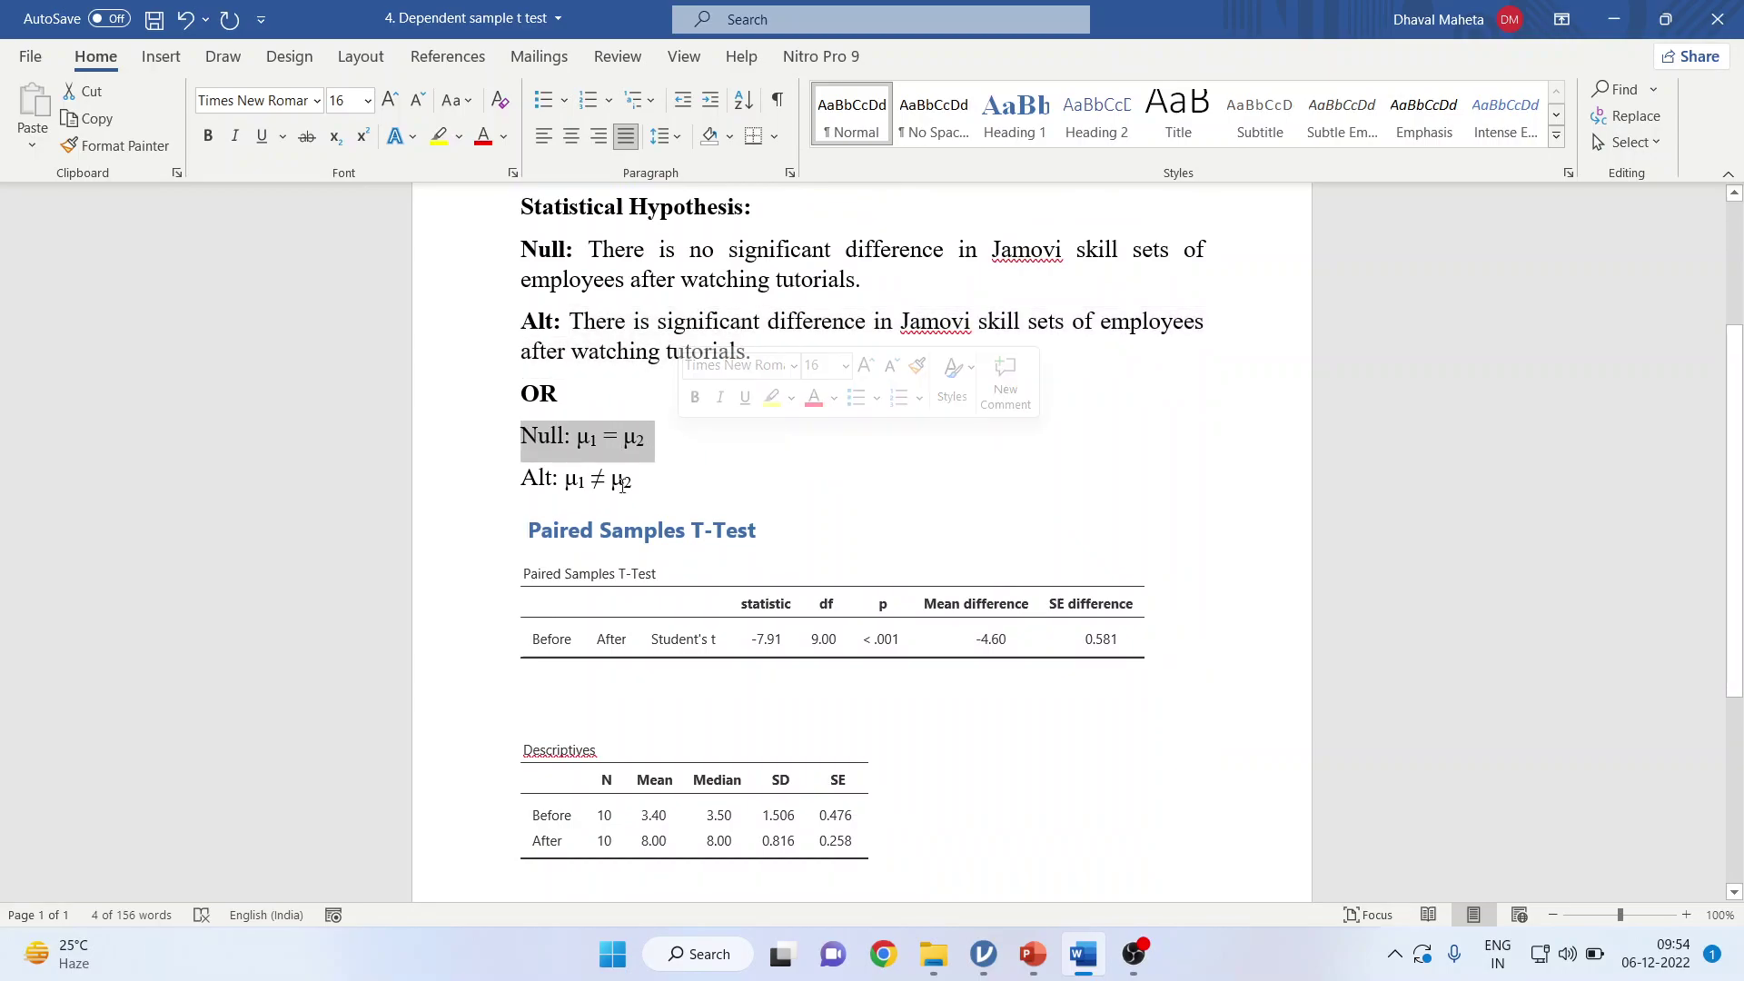
{"action": "left_click_drag", "start_coordinate": [513, 480], "coordinate": [692, 483]}
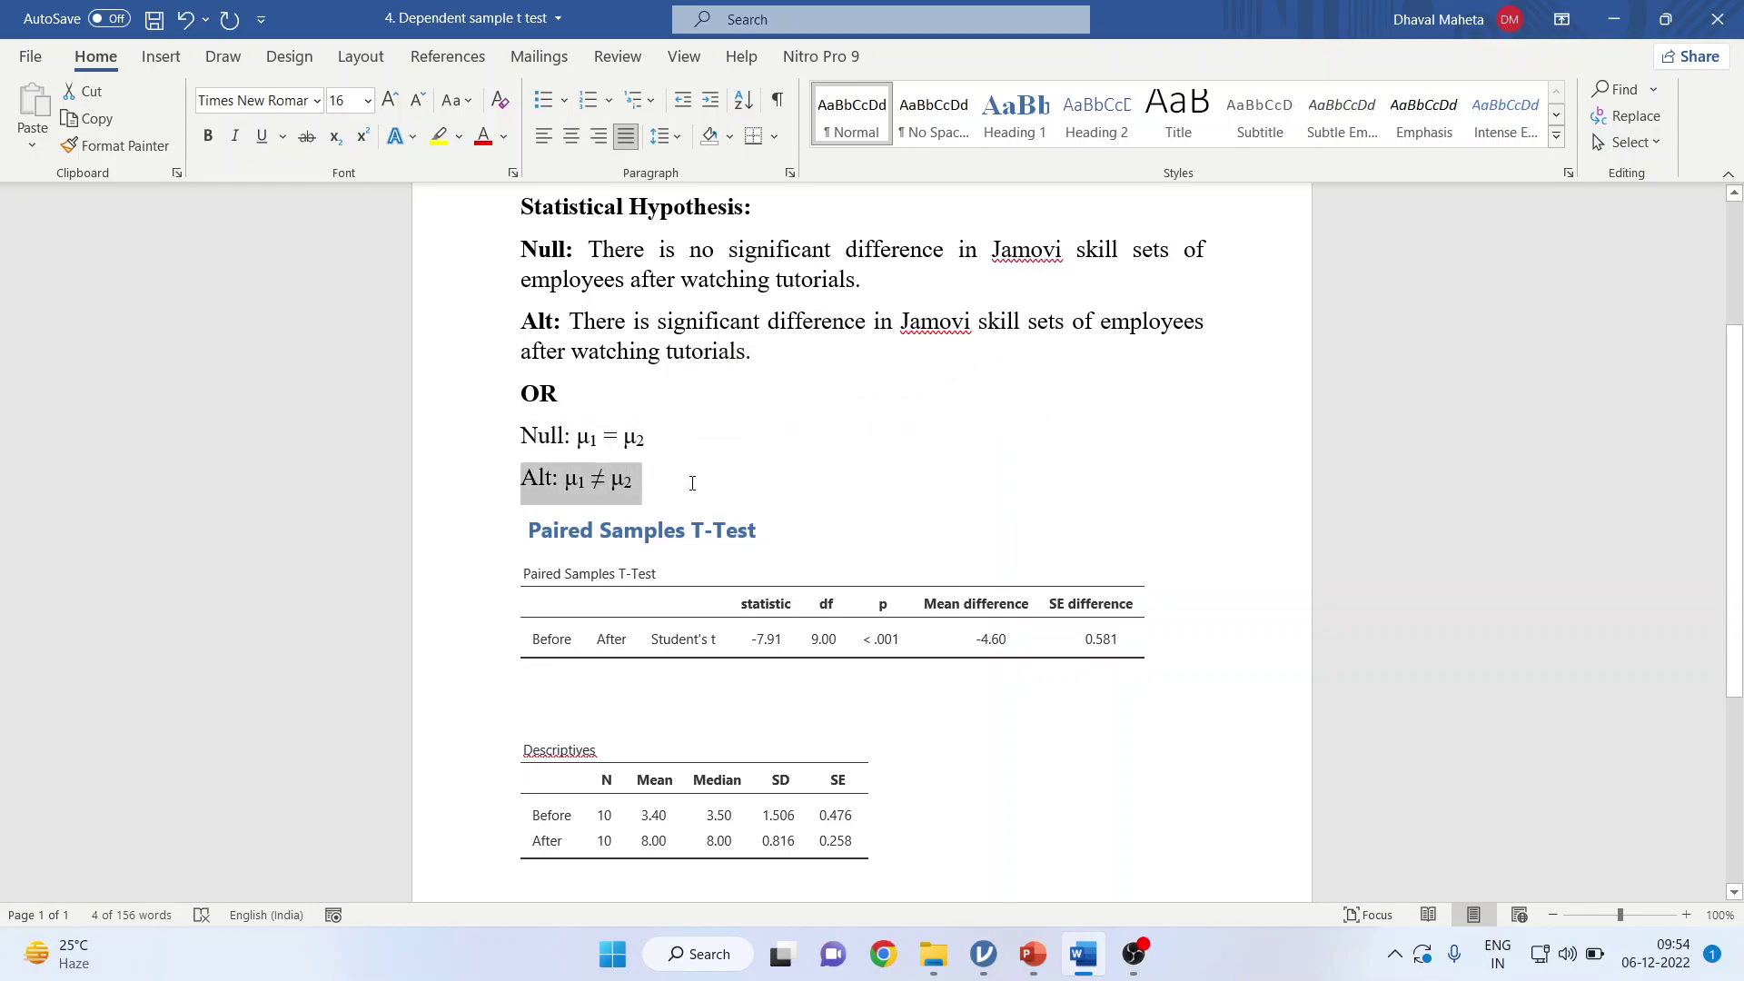
{"action": "left_click", "coordinate": [808, 493]}
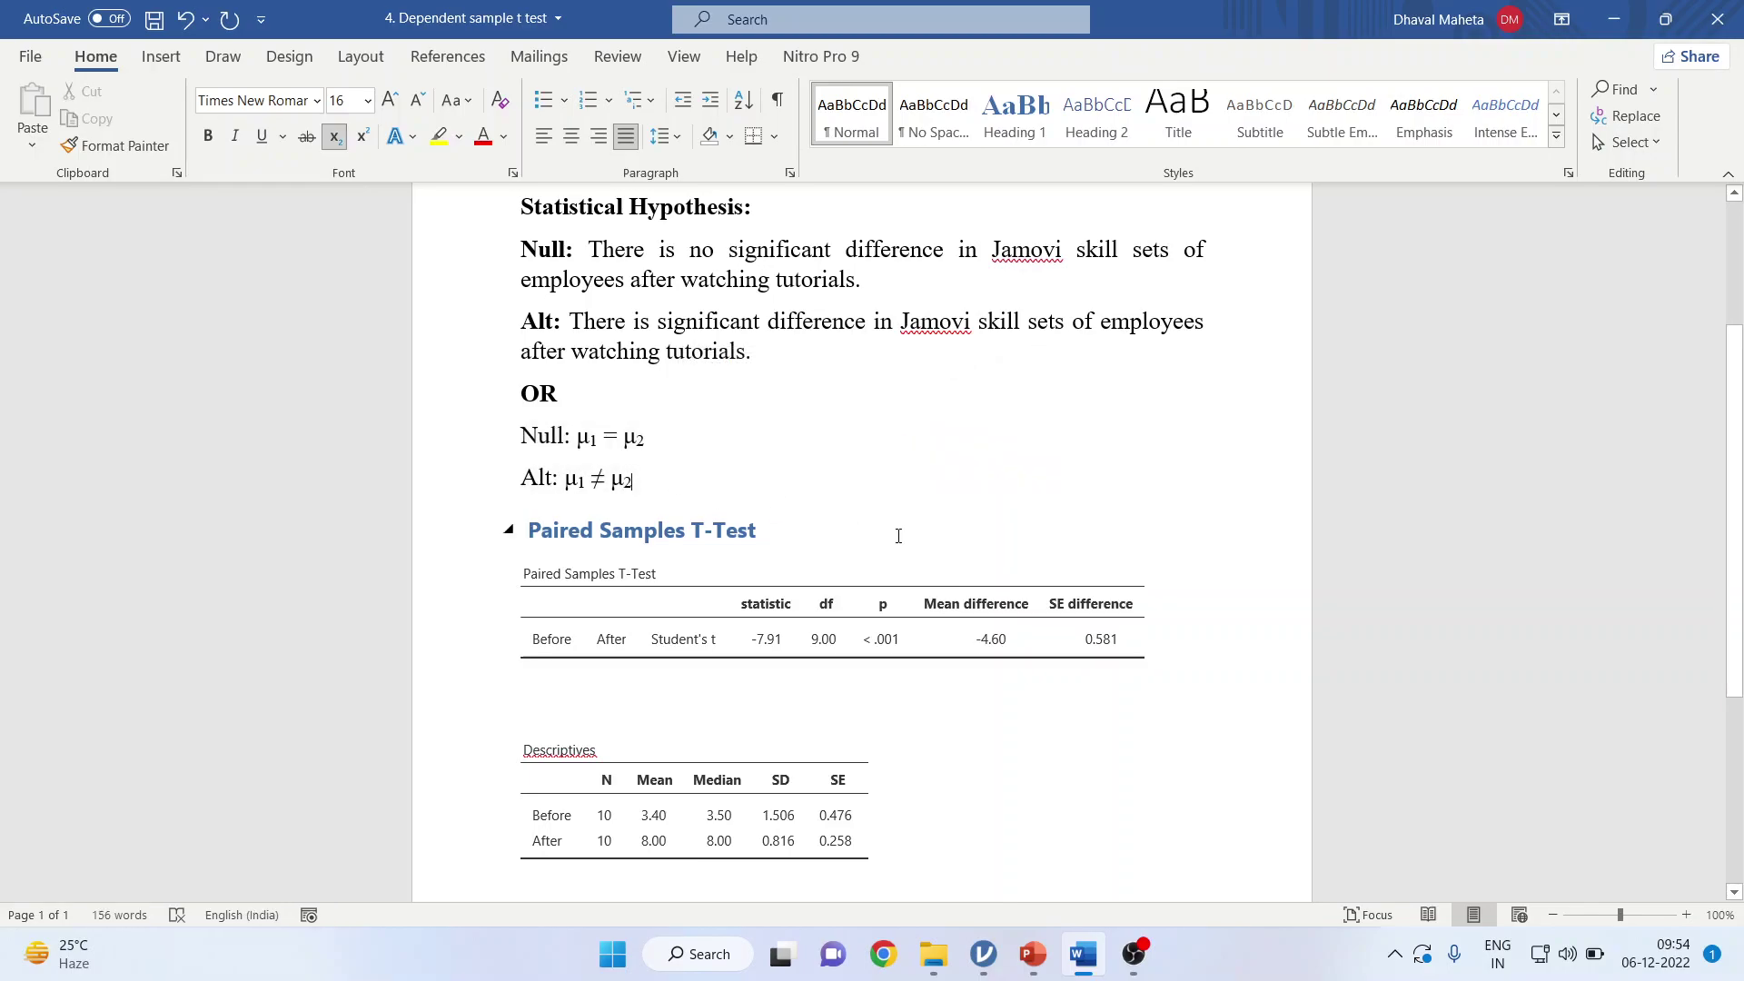
Highlight p < .001 in the results and the Findings' opening p-value statement
{"action": "scroll", "coordinate": [907, 531], "scroll_direction": "down", "scroll_amount": 1}
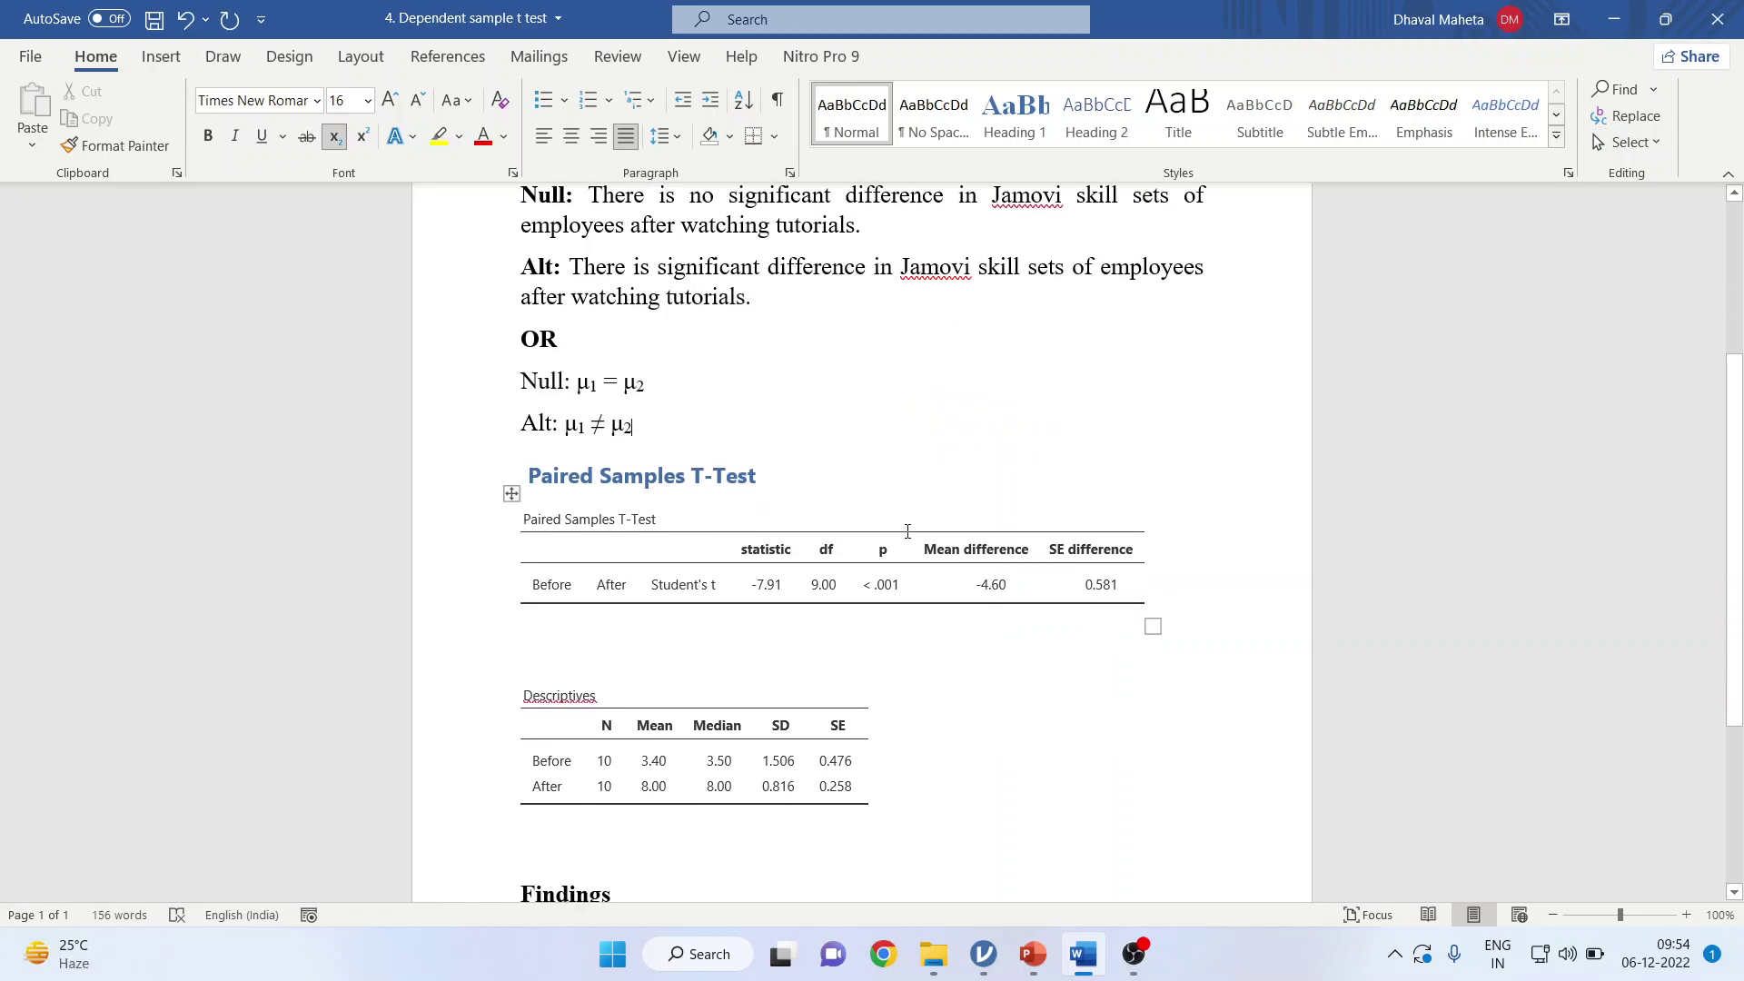
{"action": "triple_click", "coordinate": [862, 585]}
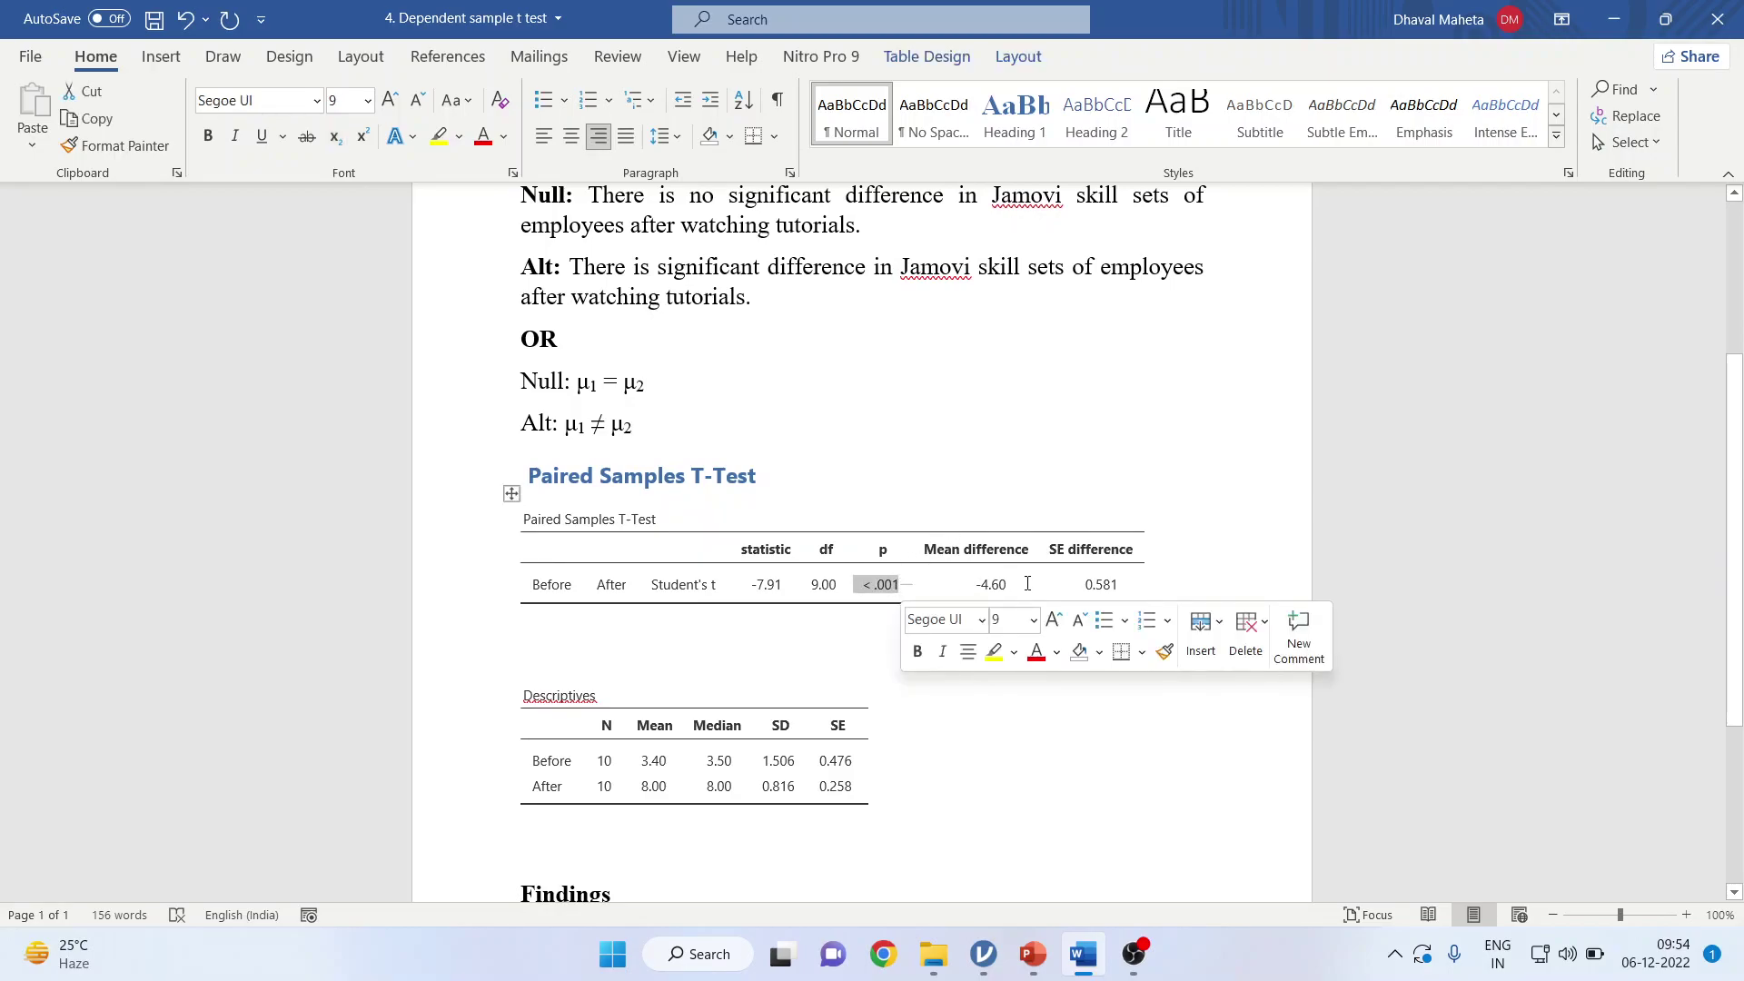
{"action": "scroll", "coordinate": [1027, 582], "scroll_direction": "down", "scroll_amount": 2}
{"action": "scroll", "coordinate": [860, 720], "scroll_direction": "down", "scroll_amount": 3}
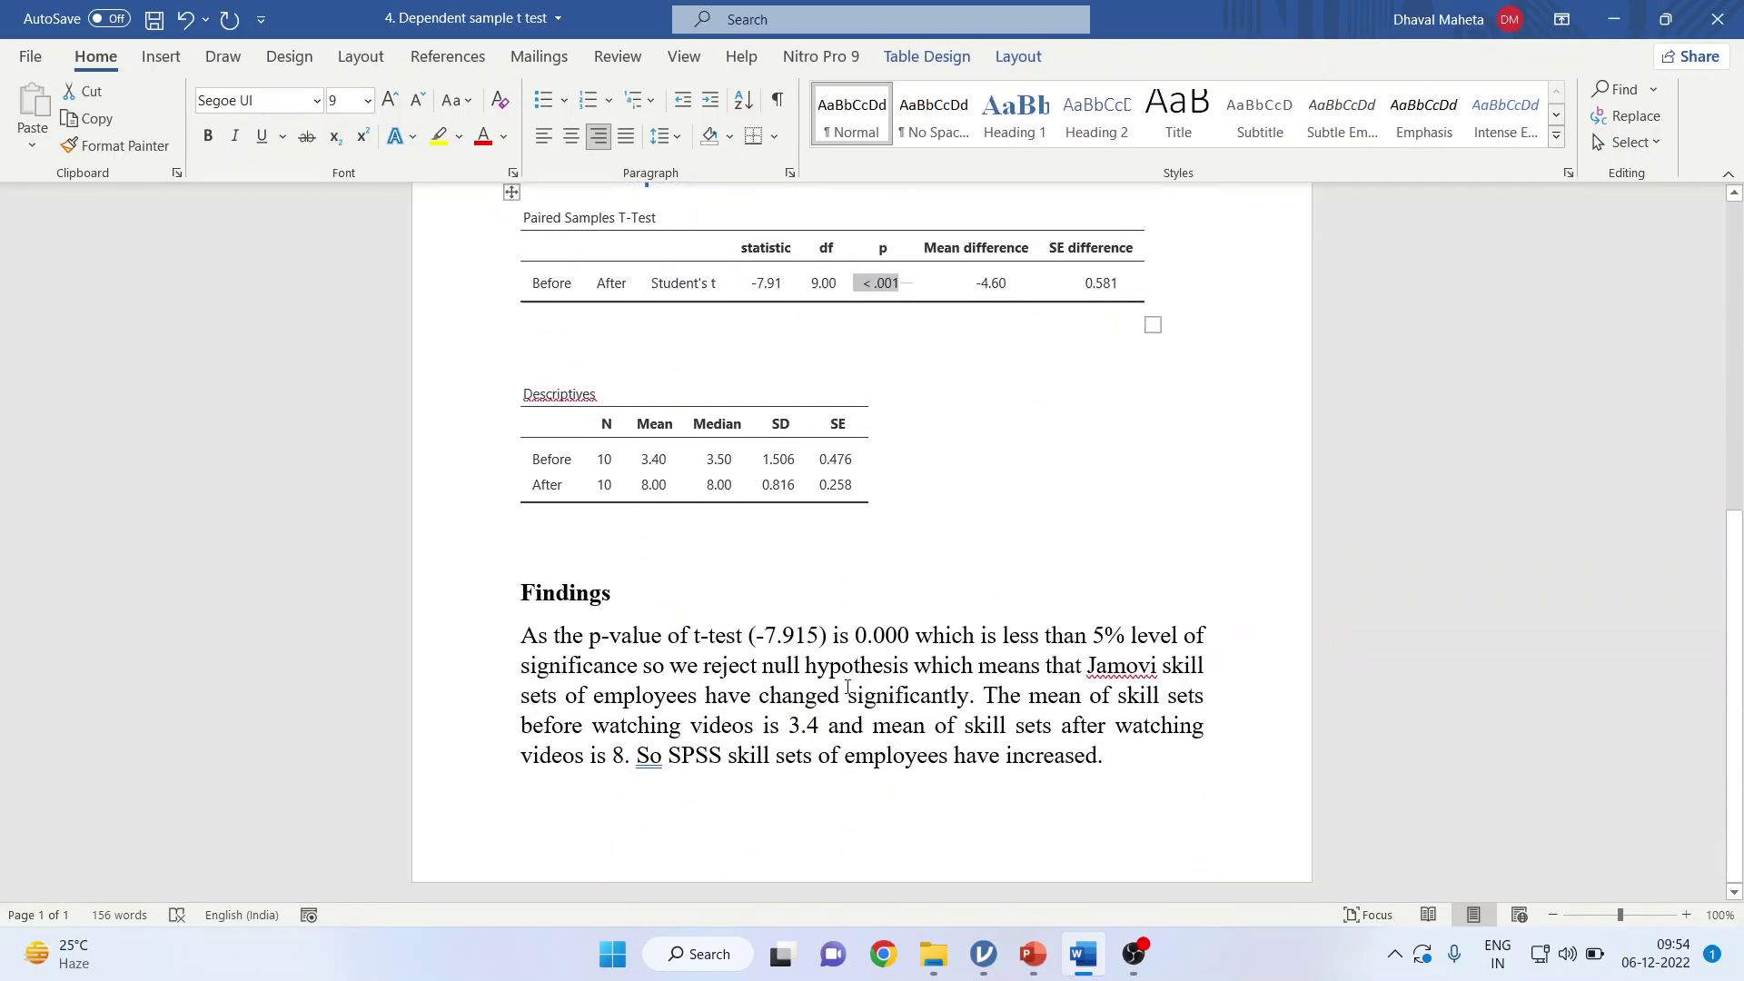
{"action": "left_click_drag", "start_coordinate": [523, 635], "coordinate": [764, 635]}
Highlight t = -7.91, the before mean 3.40, and the Findings conclusion sentence
{"action": "left_click_drag", "start_coordinate": [761, 282], "coordinate": [908, 282]}
{"action": "left_click_drag", "start_coordinate": [984, 695], "coordinate": [823, 725]}
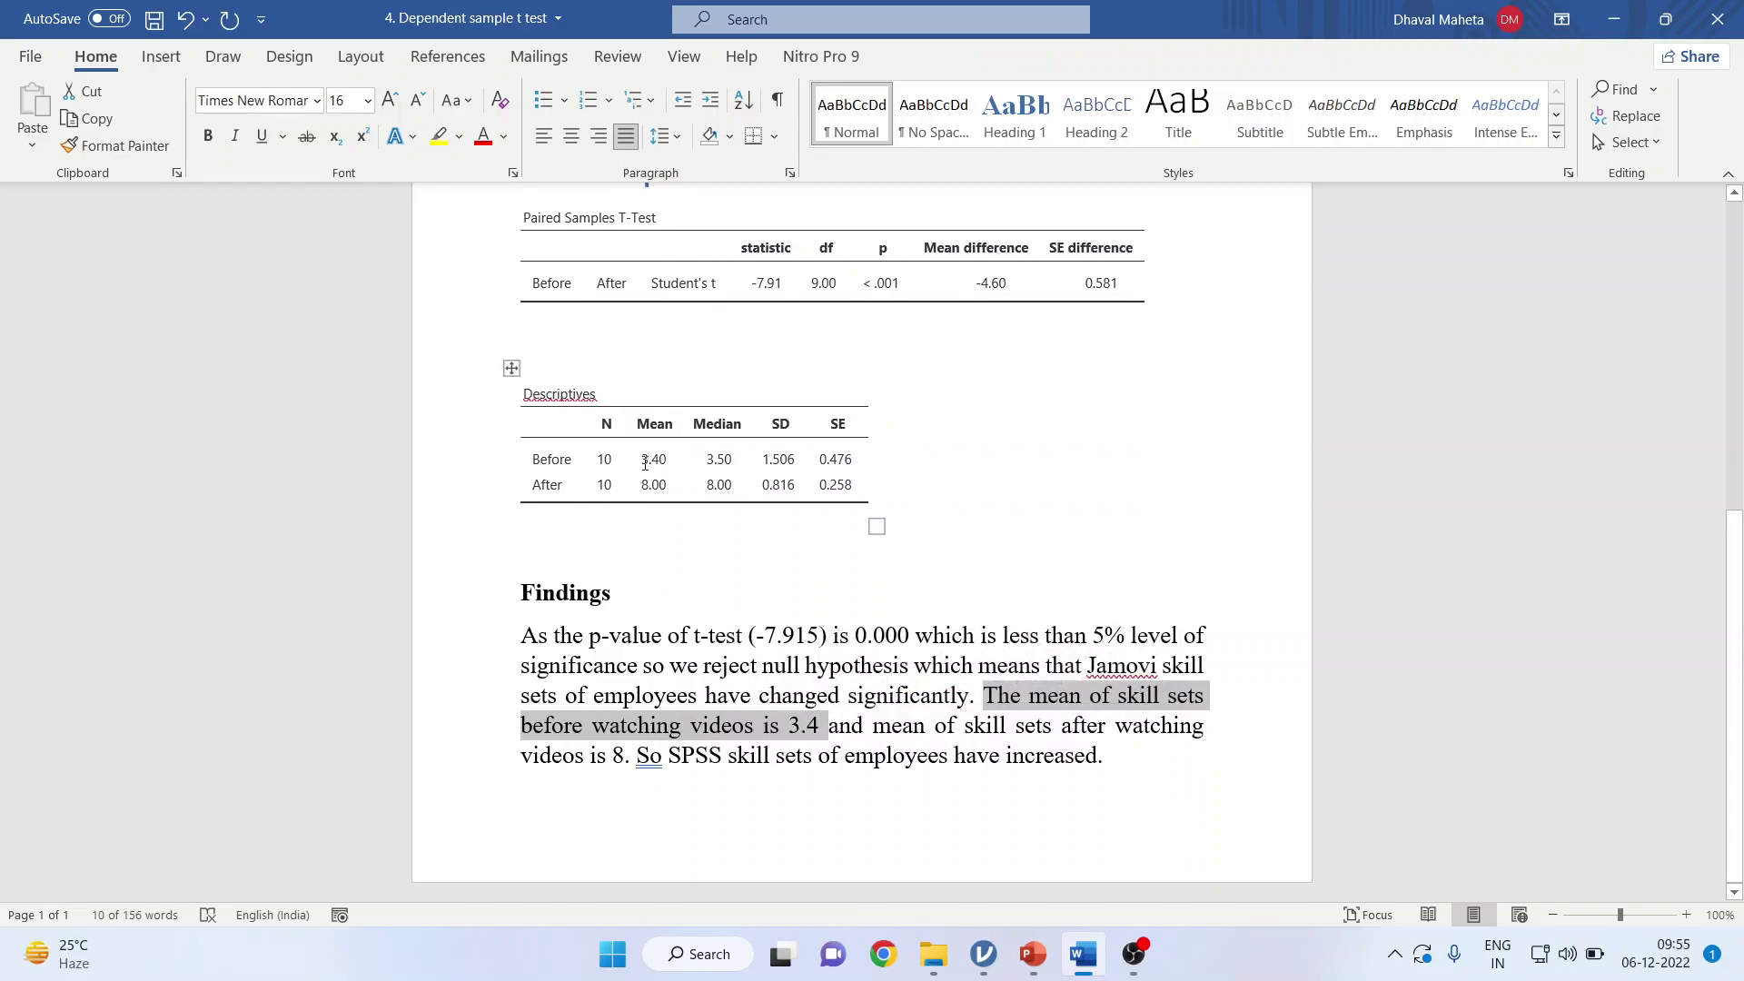
{"action": "left_click_drag", "start_coordinate": [641, 459], "coordinate": [666, 460]}
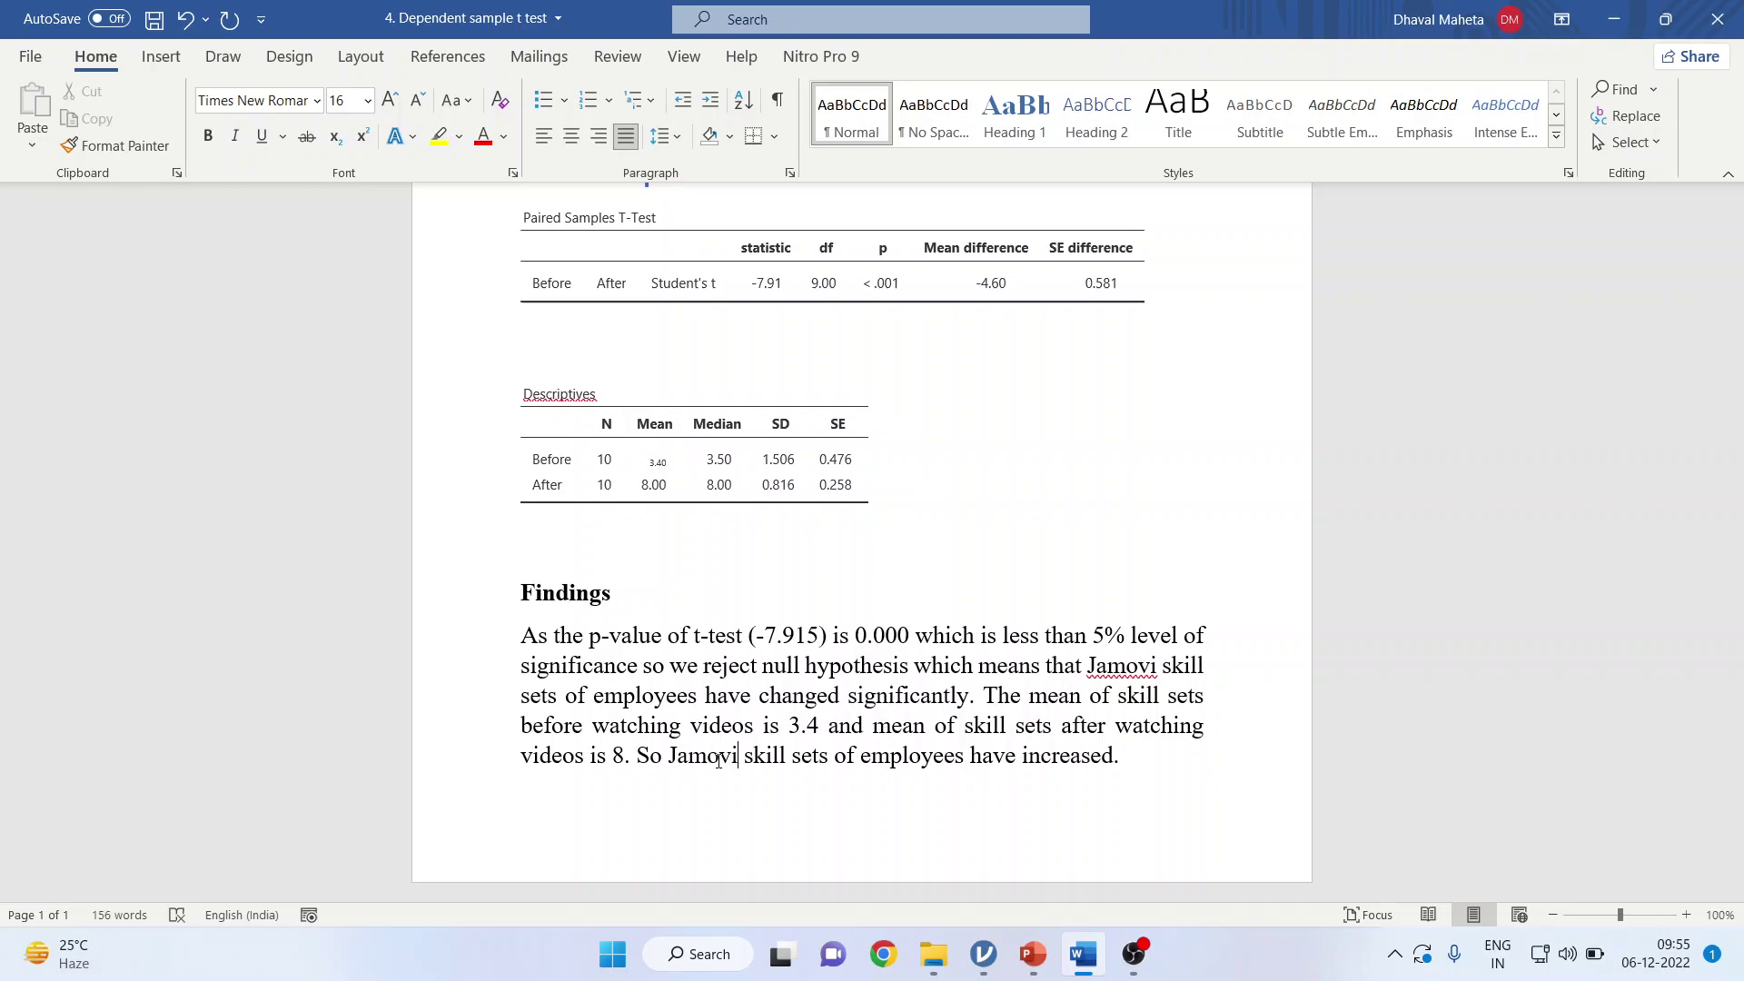
{"action": "double_click", "coordinate": [654, 759]}
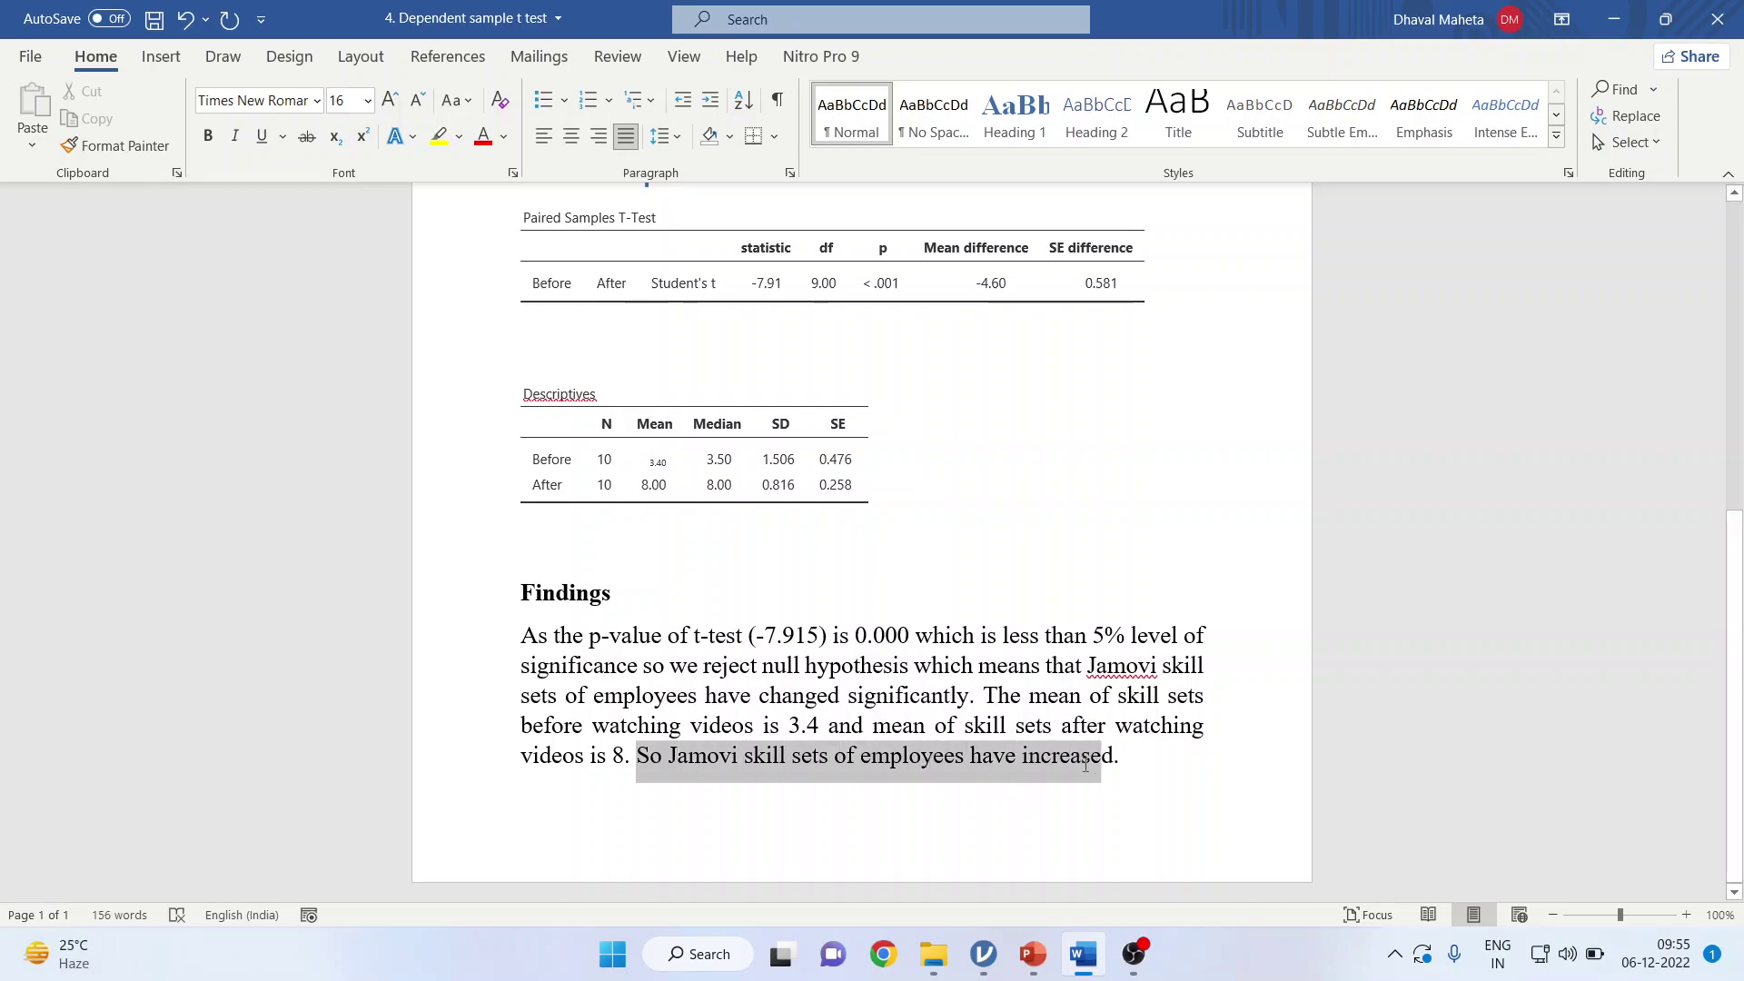
{"action": "left_click_drag", "start_coordinate": [1098, 768], "coordinate": [1126, 770]}
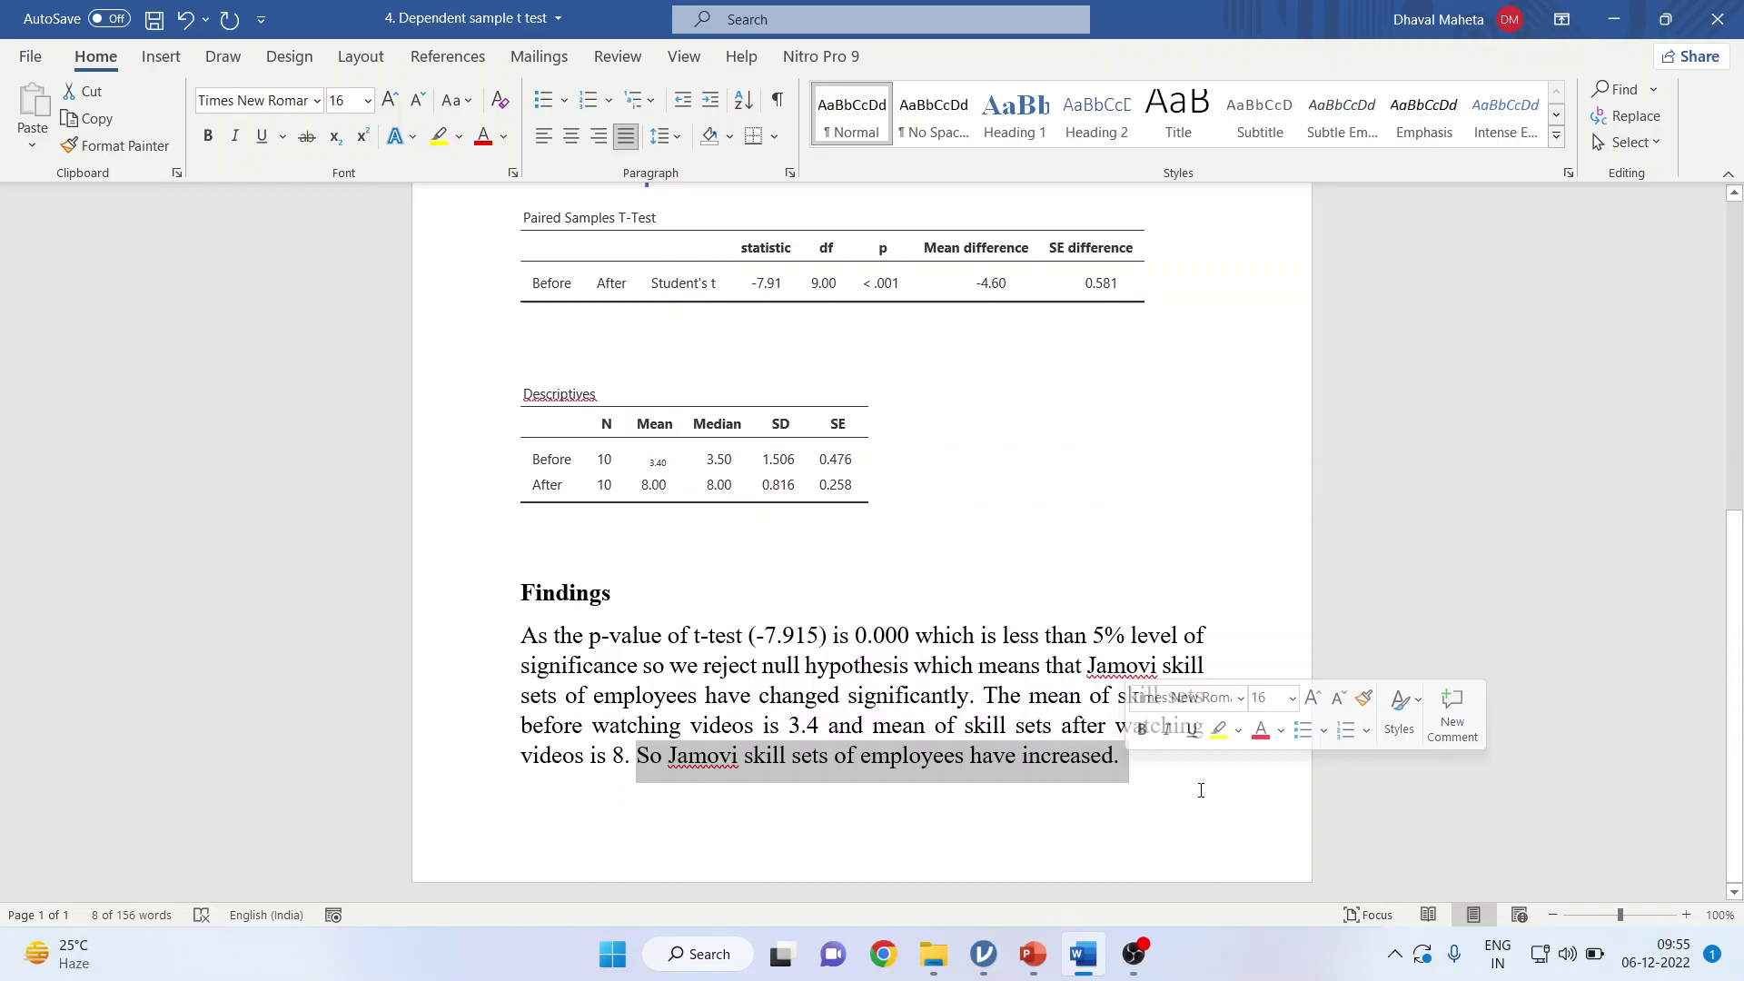
Bring PowerPoint forward on slide 2, the Thank You slide
{"action": "left_click", "coordinate": [1032, 953]}
{"action": "left_click", "coordinate": [57, 357]}
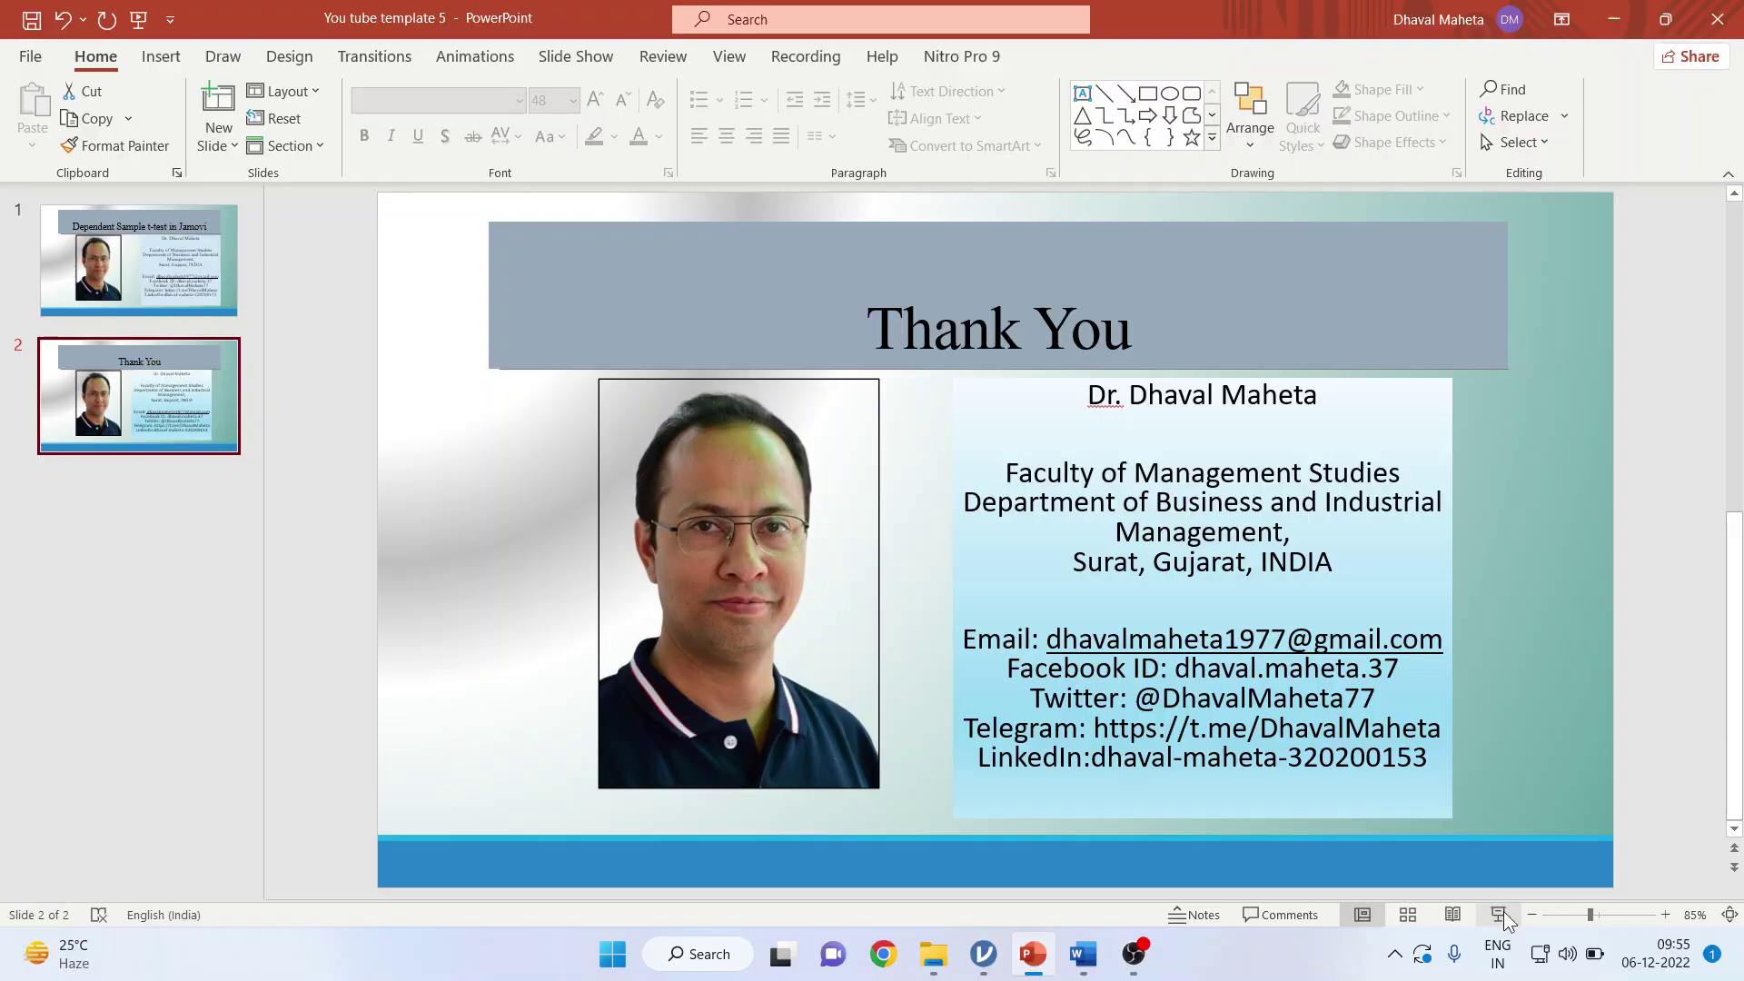